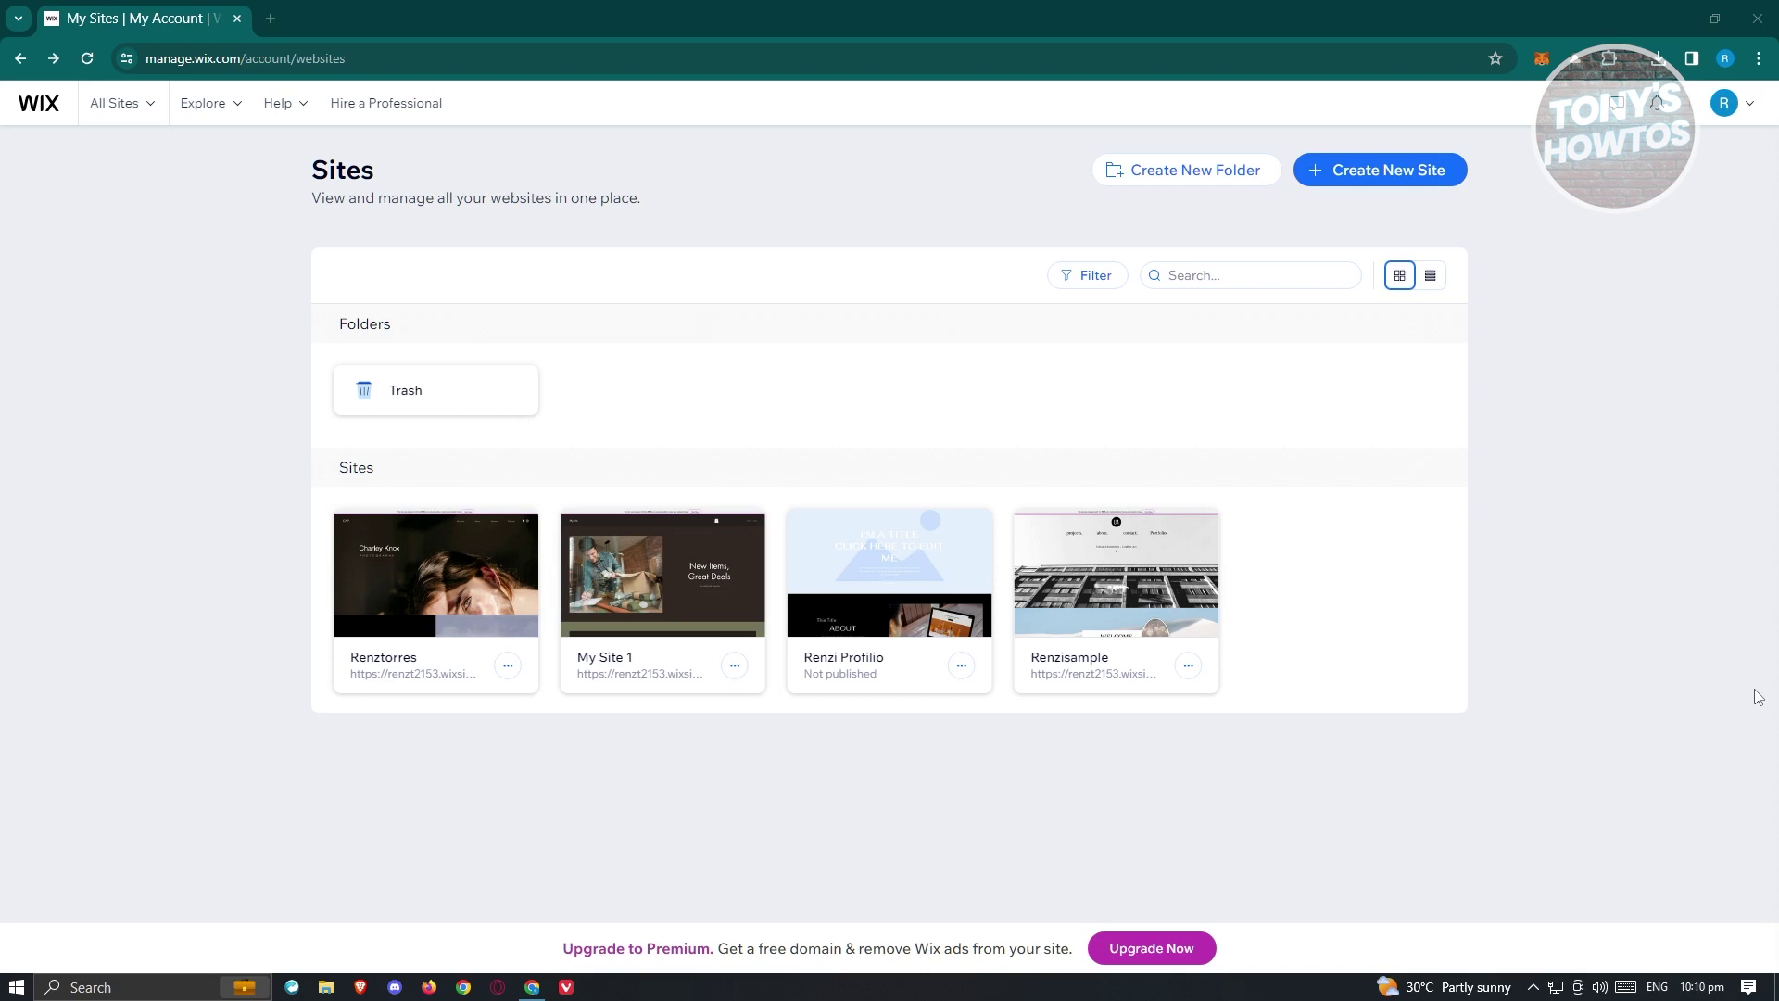
Reveal the Select & Edit Site option on the Renztorres site thumbnail.
mouse_move(448, 596)
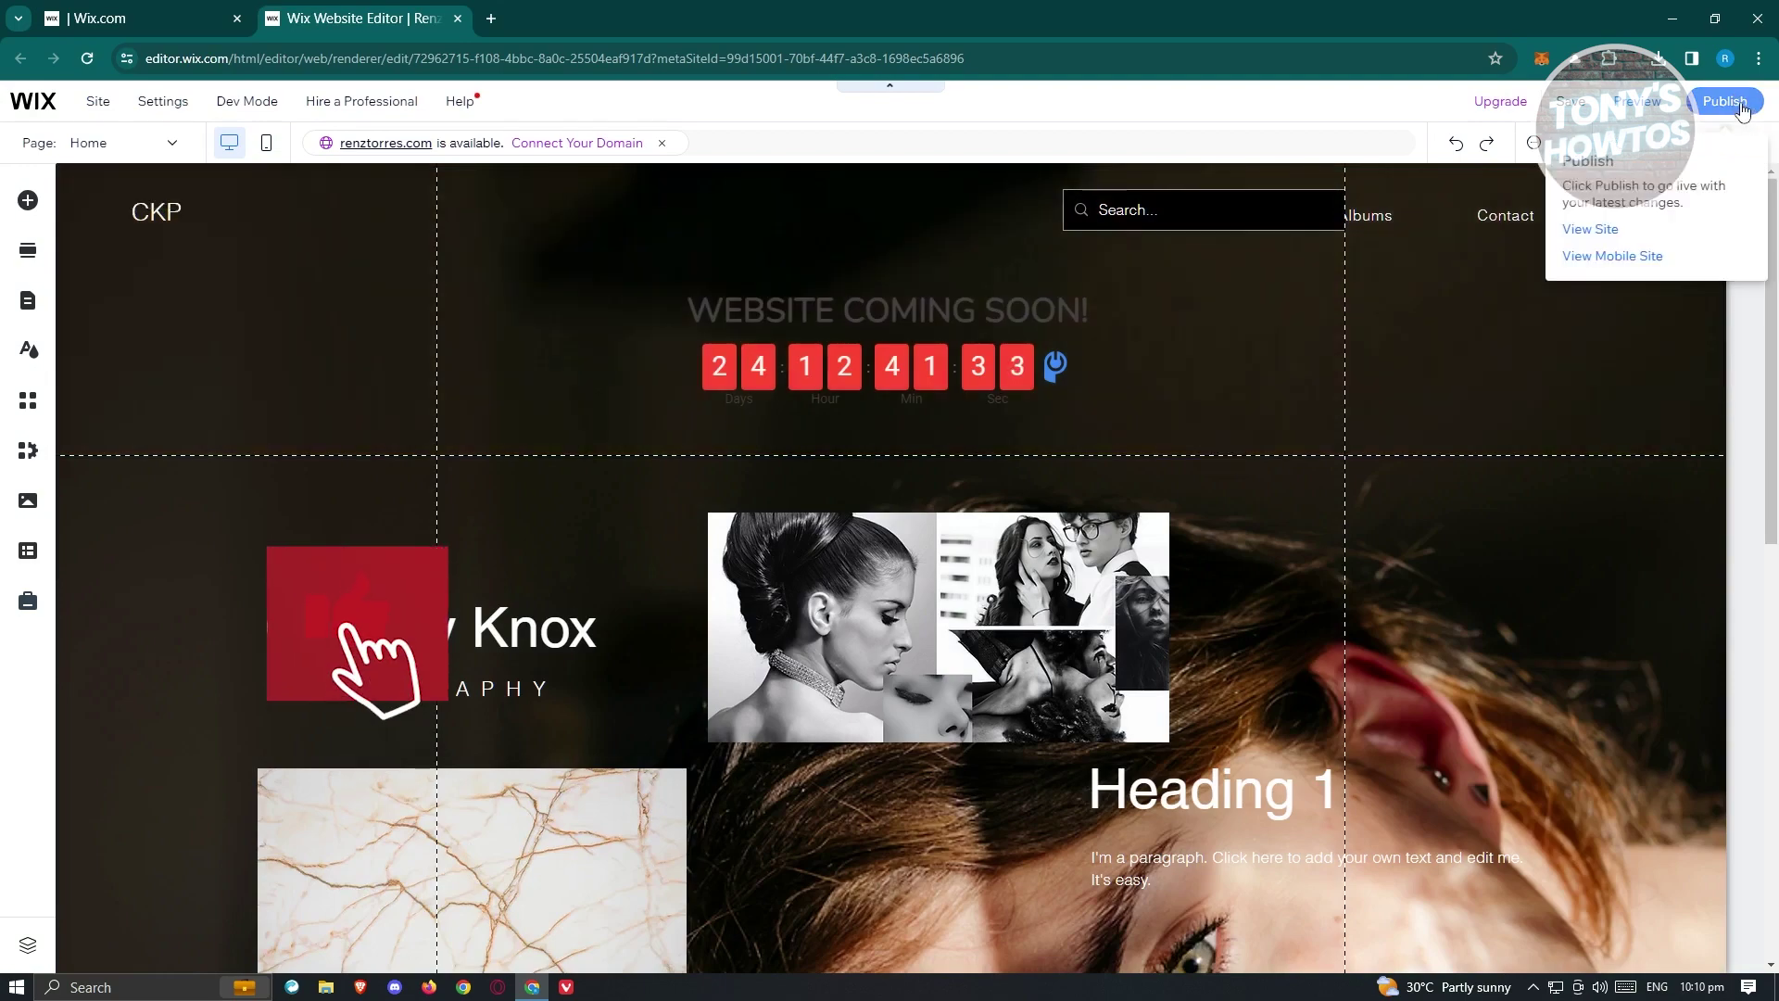
Open the published Renztorres site in a new browser tab from the Publish panel.
left_click(1591, 229)
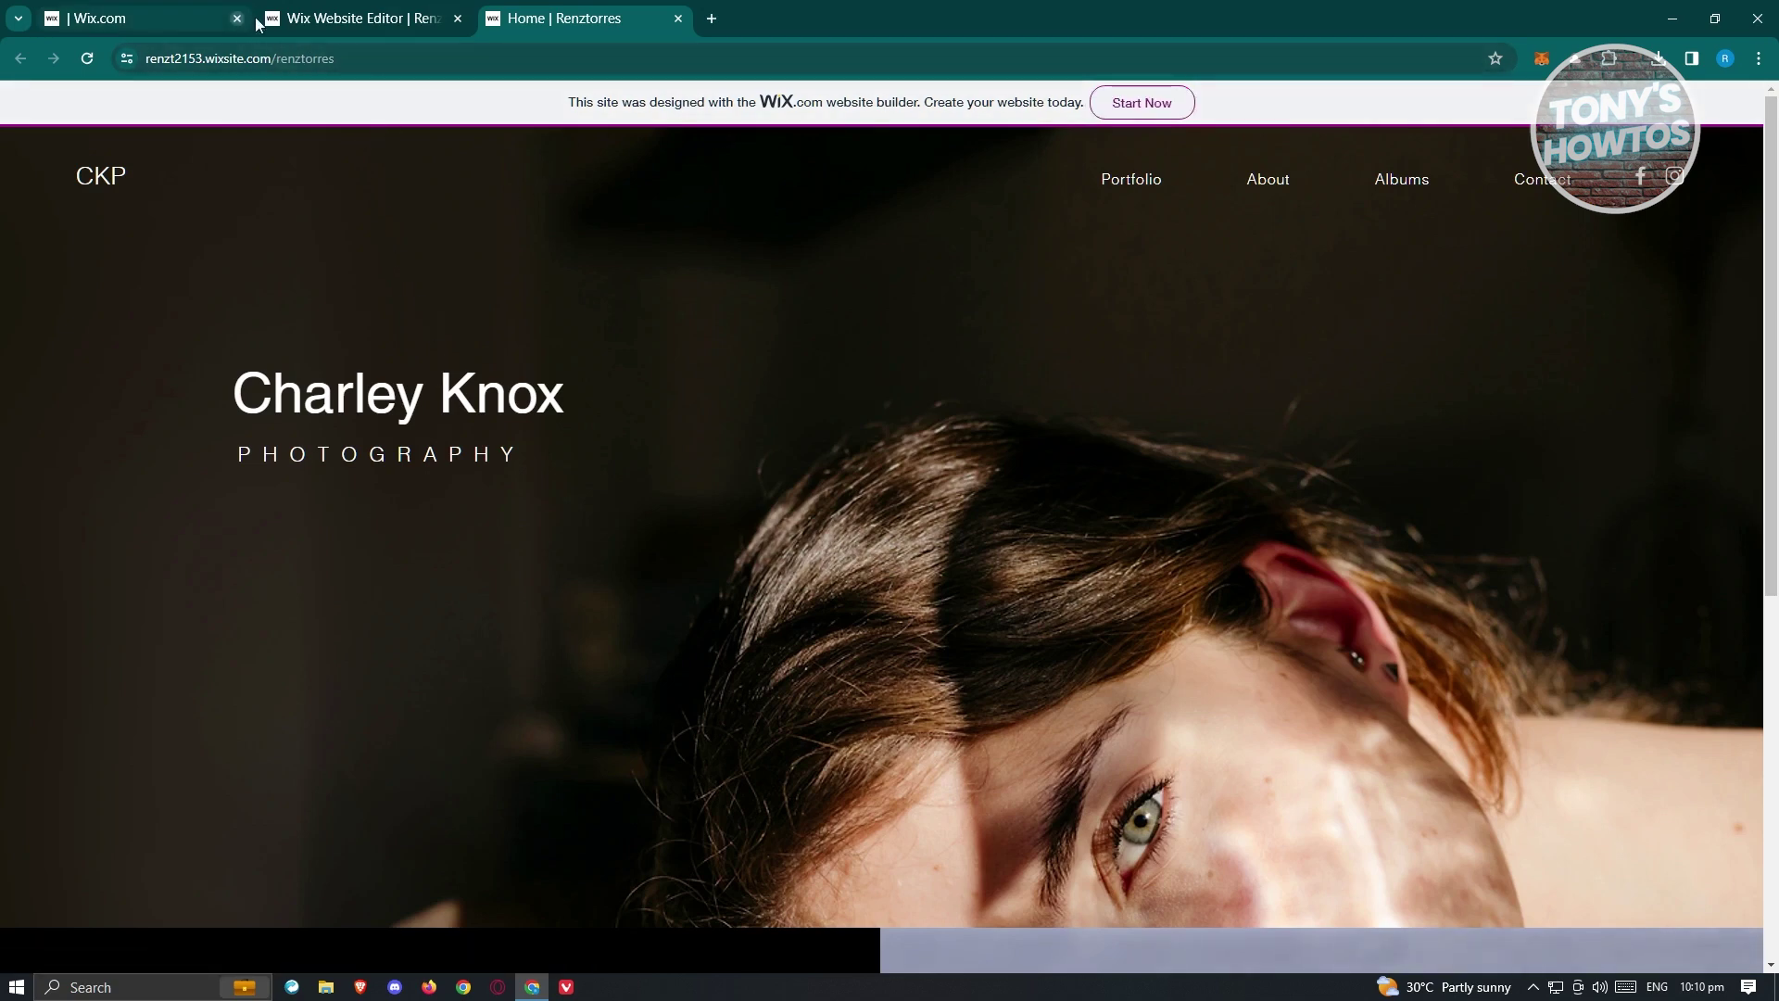
Switch between the editor tab and the live Home | Renztorres tab, ending on the live site.
mouse_move(393, 8)
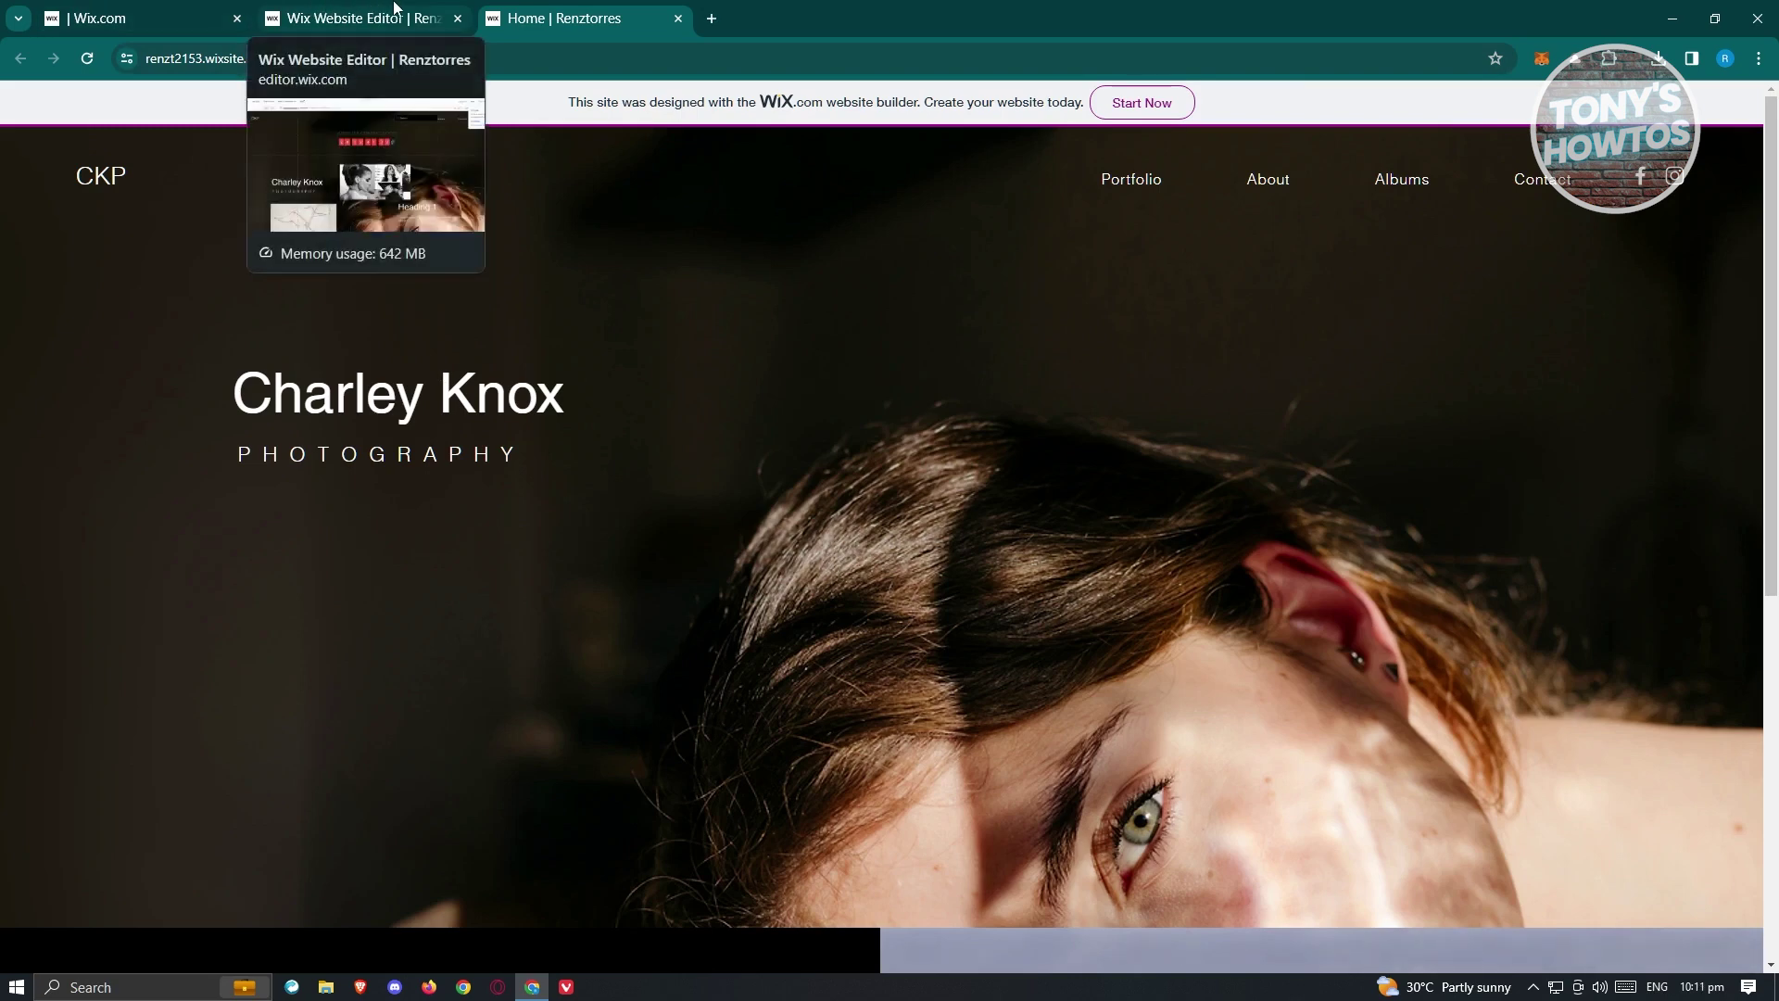
left_click(393, 7)
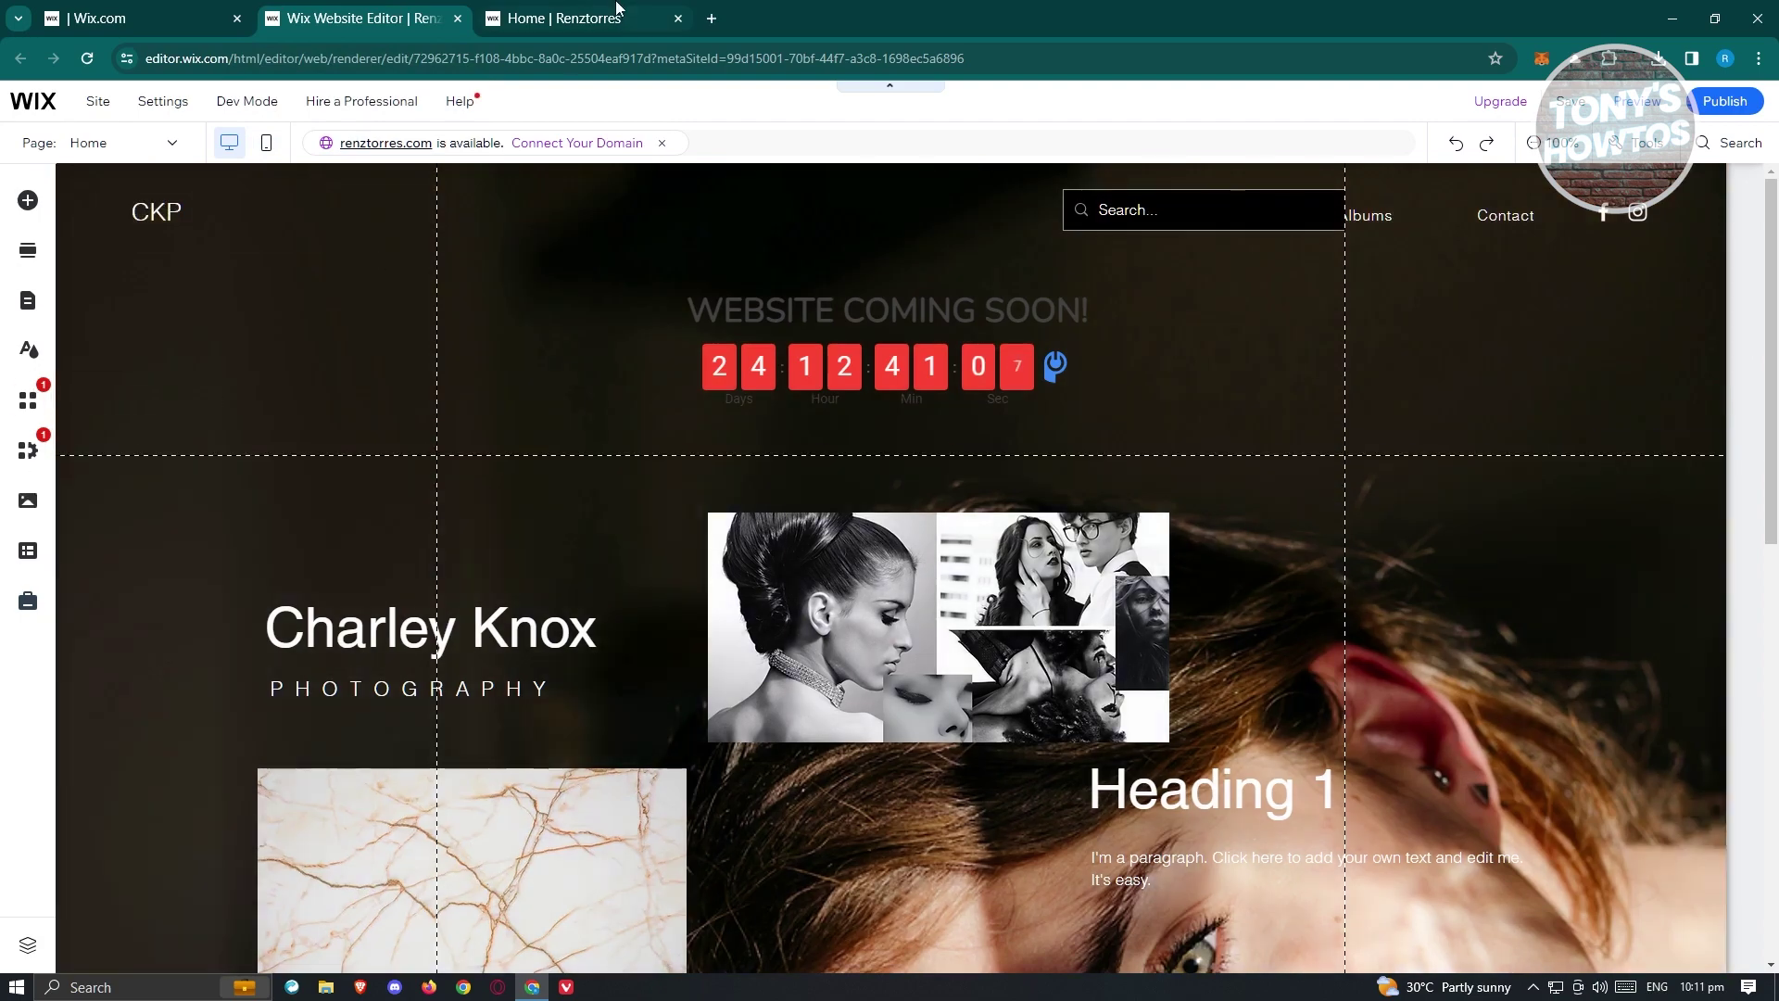
left_click(620, 9)
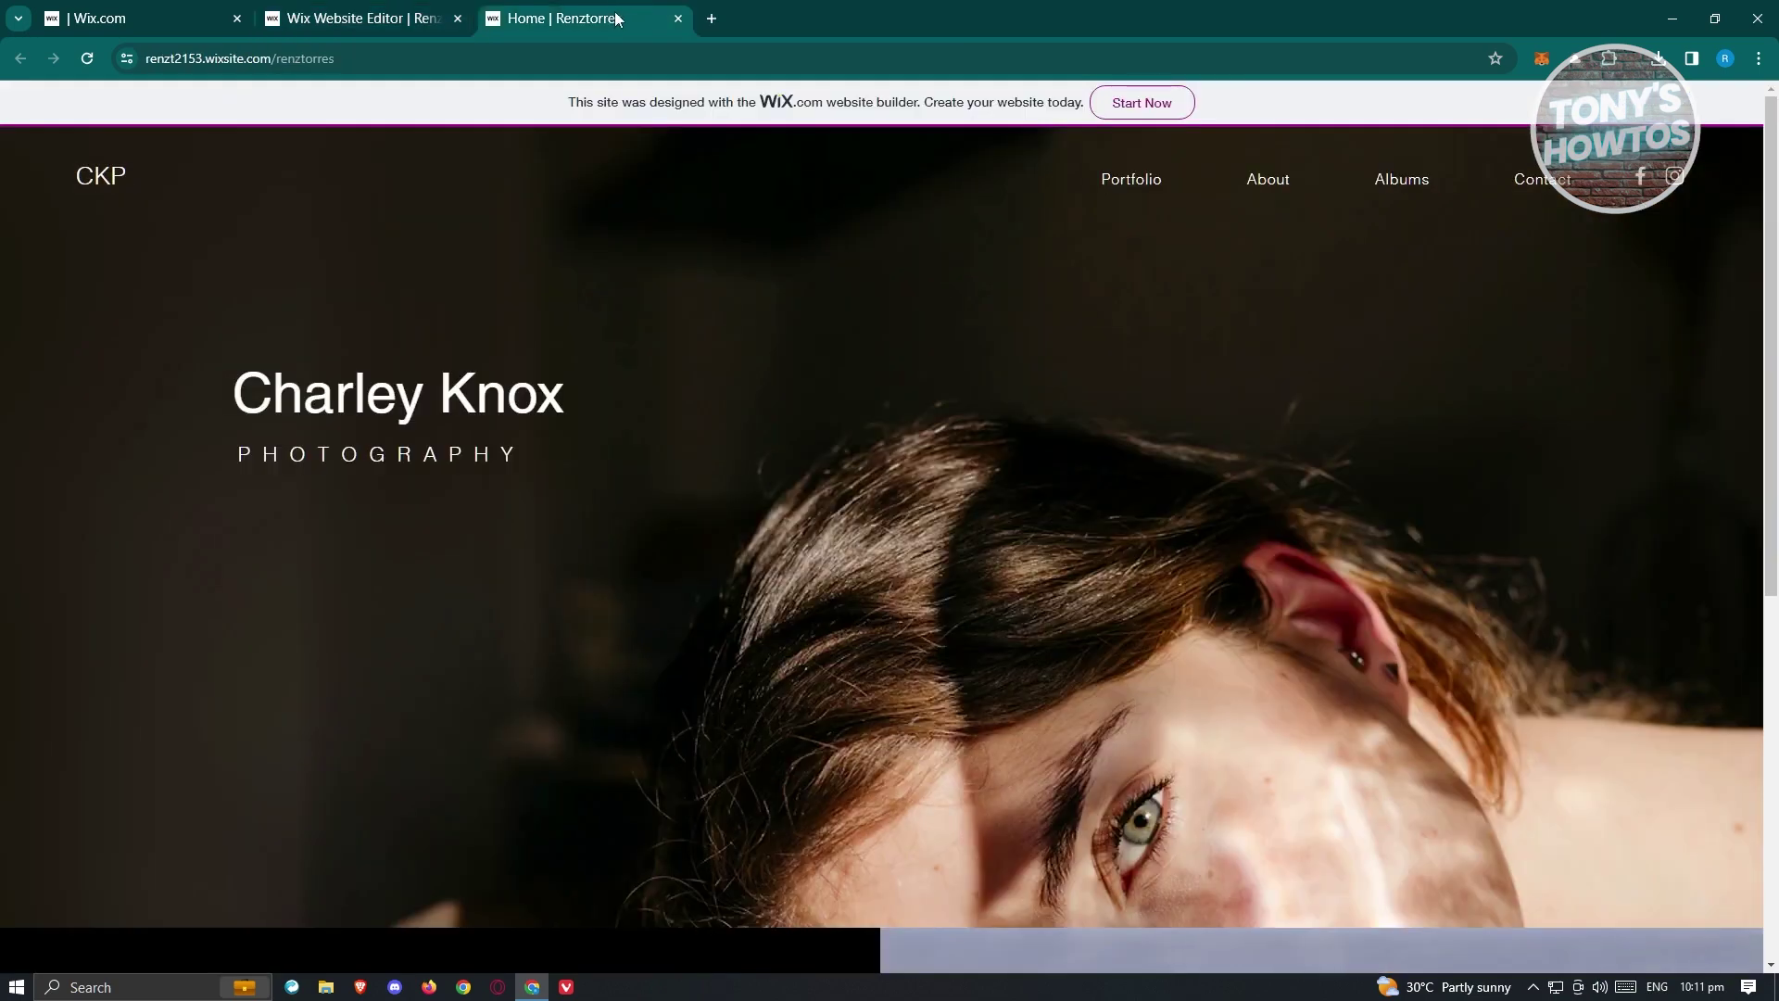
left_click(354, 18)
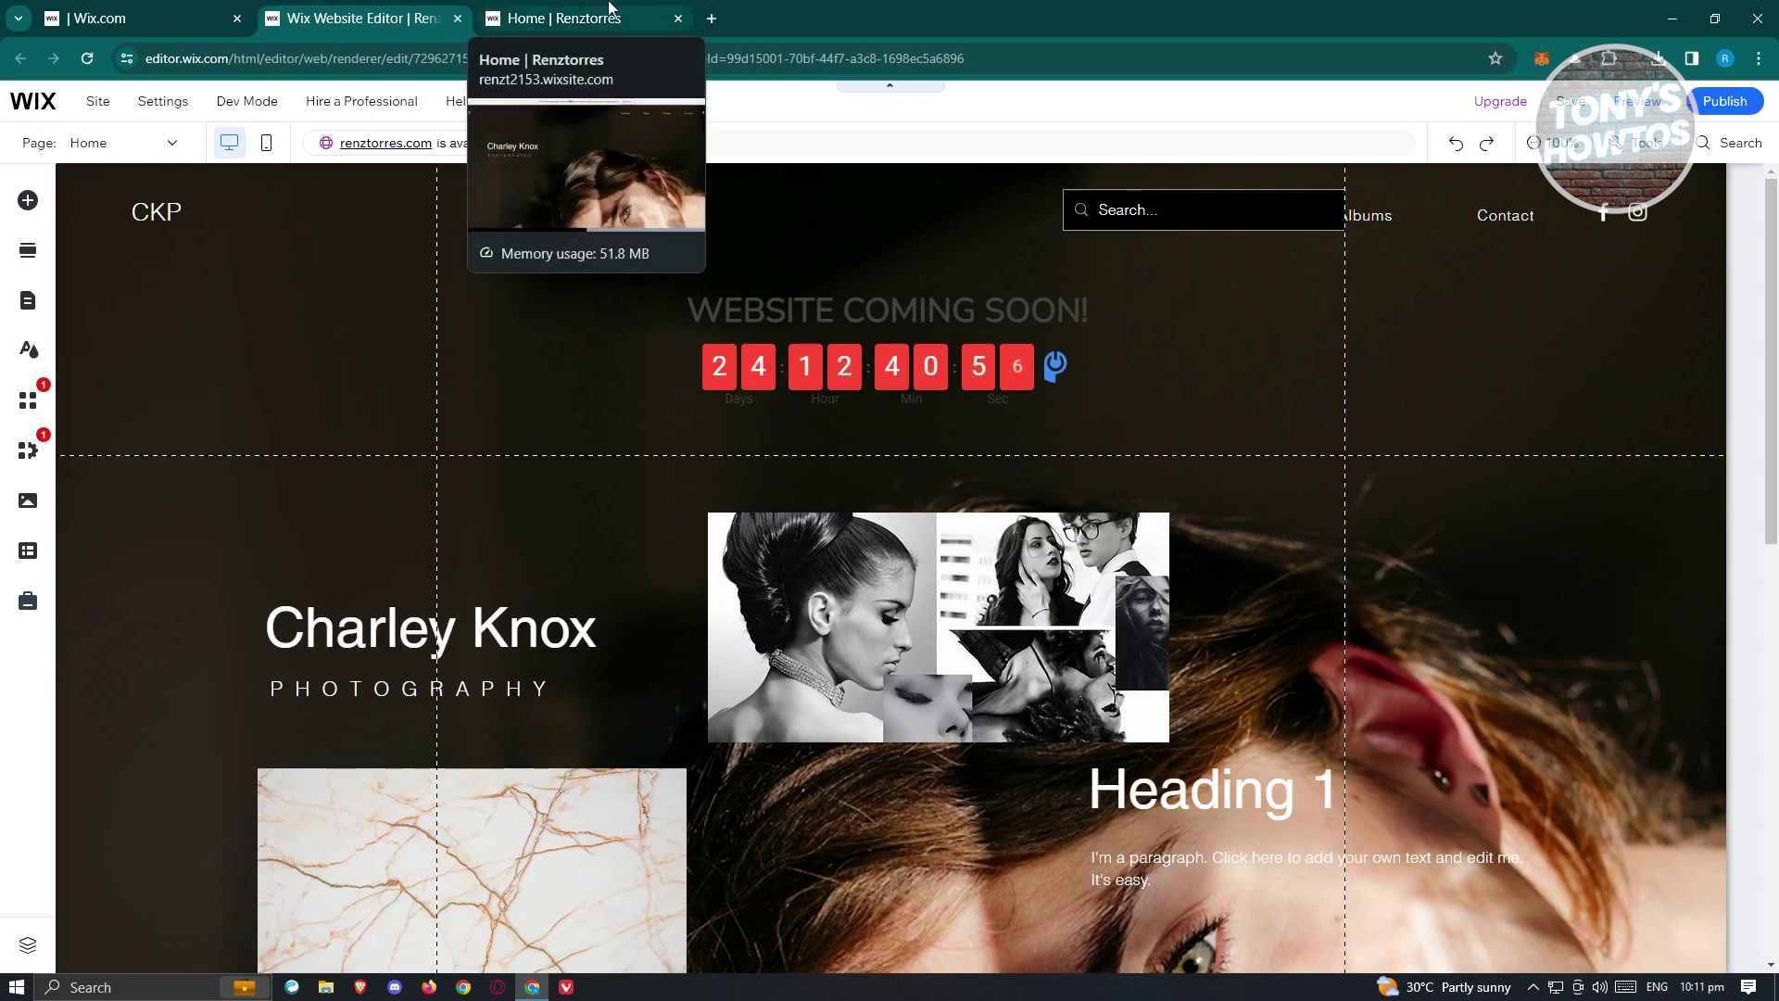
left_click(609, 7)
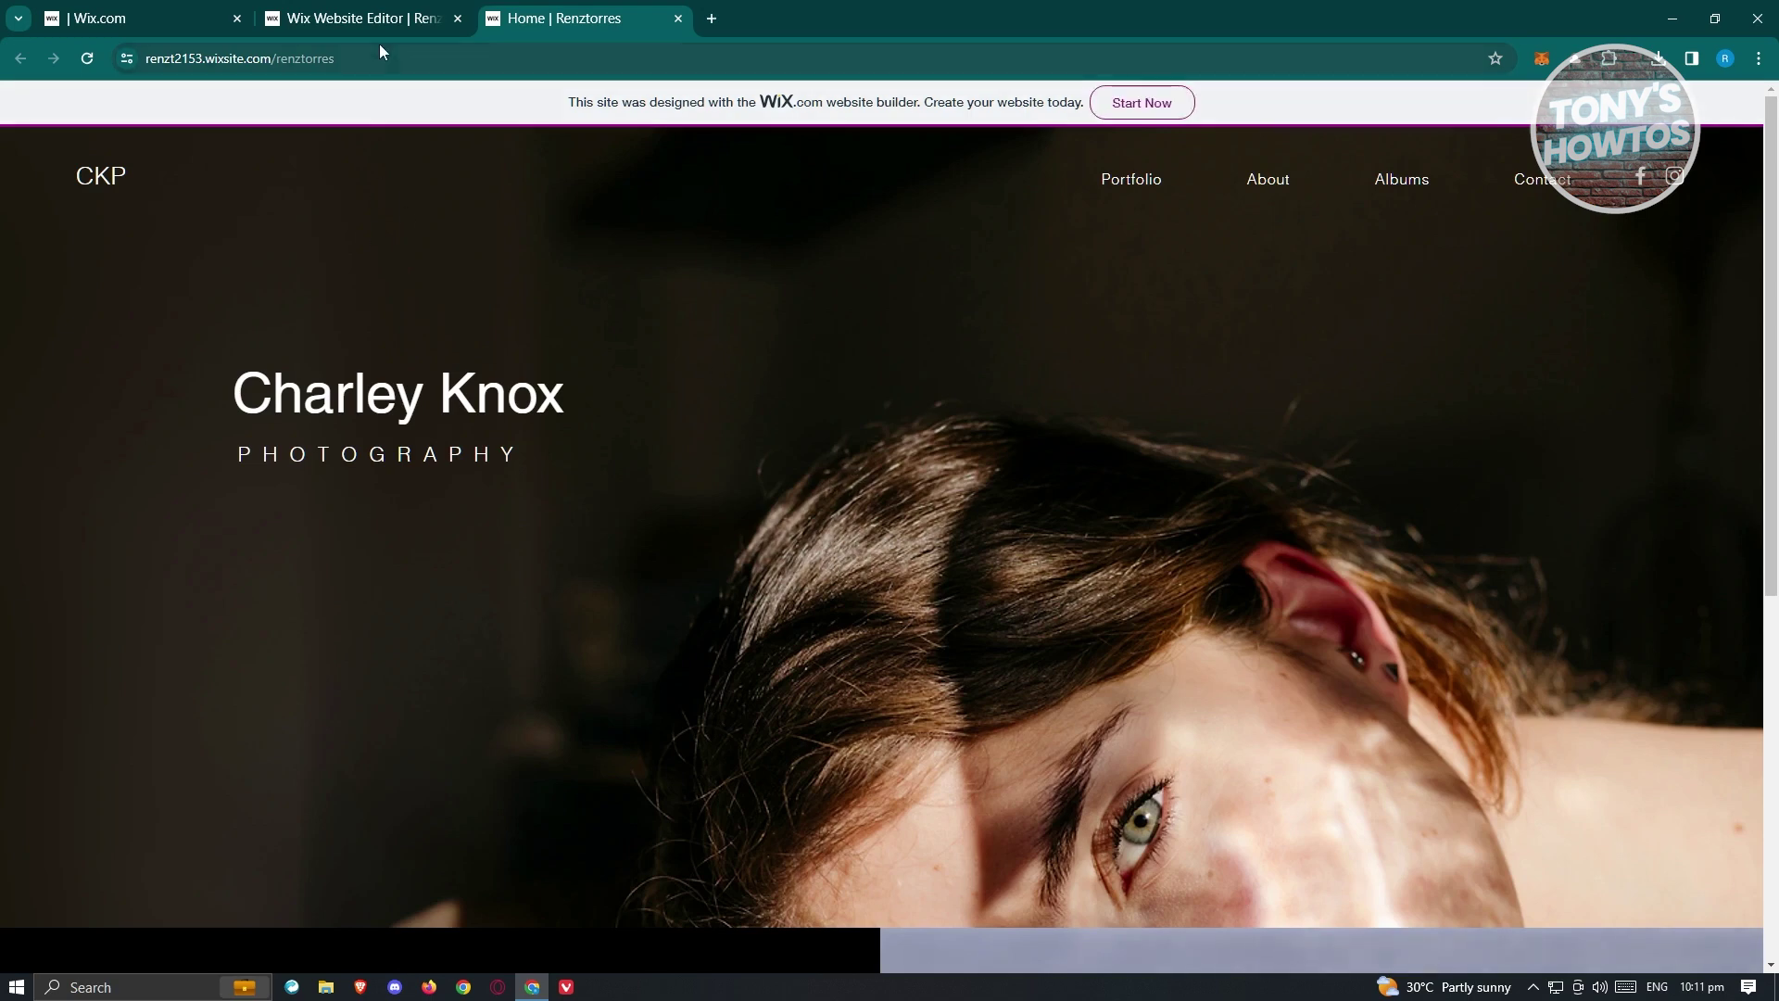
scroll(671, 564, "down", 7)
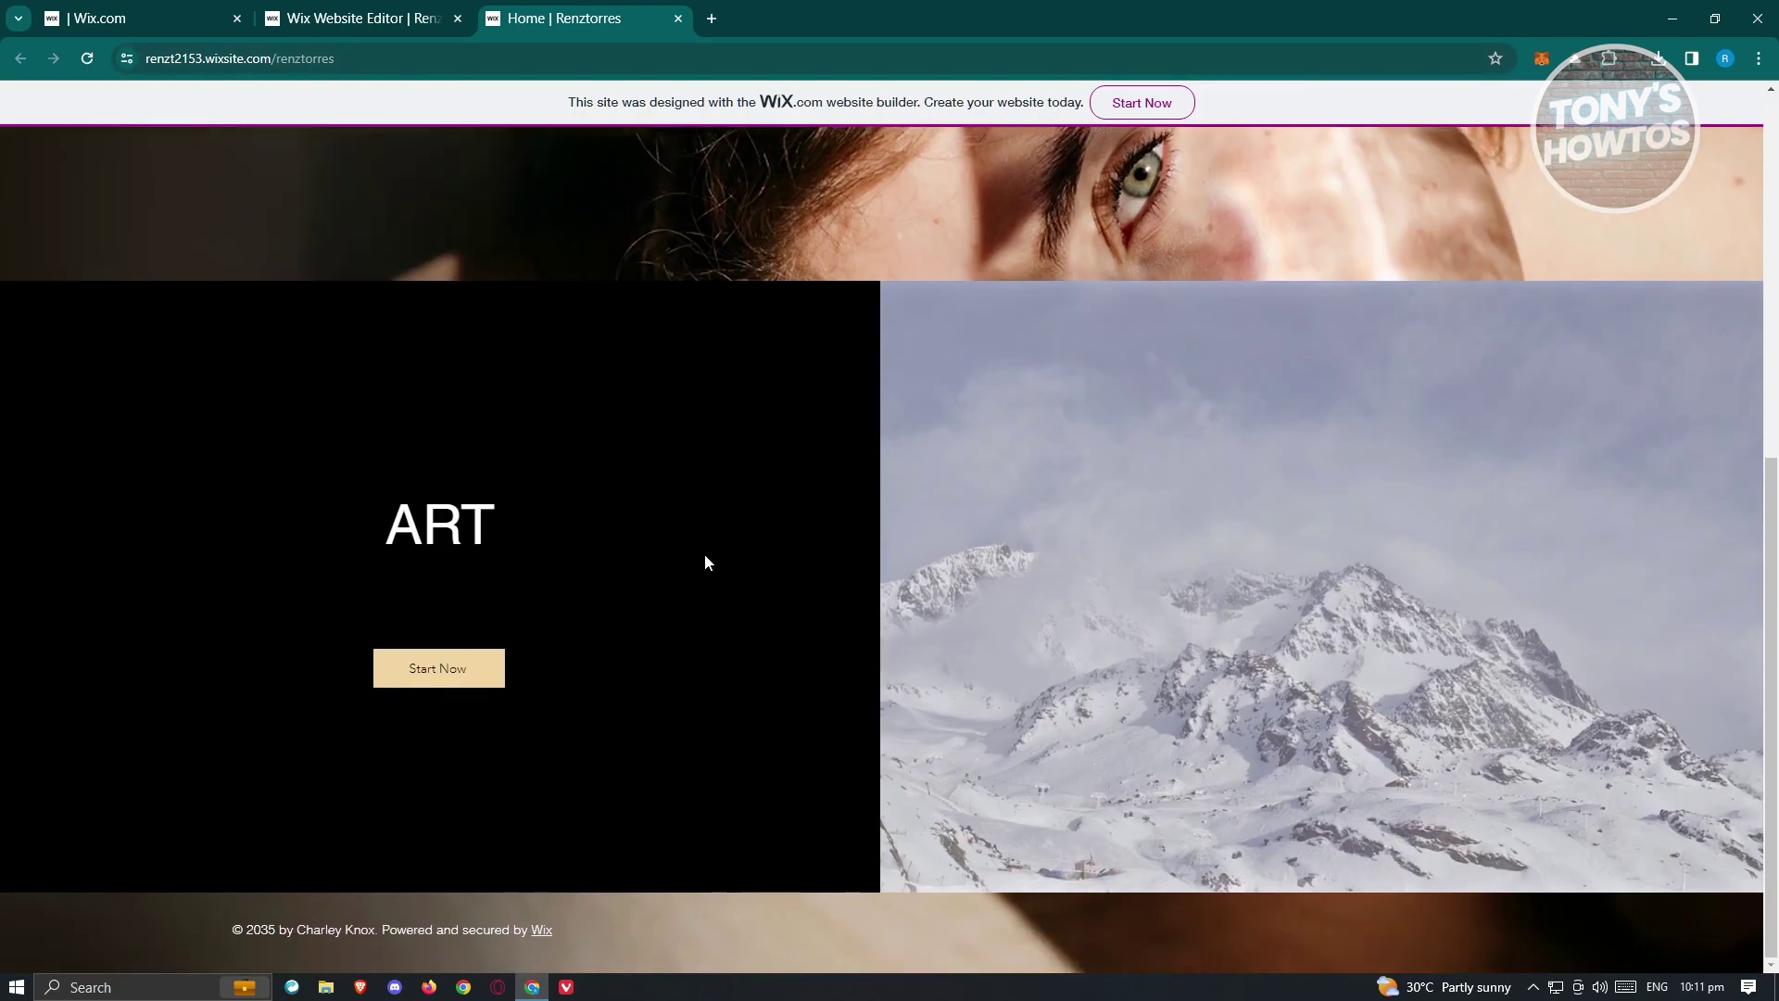
Save the live home page as Webpage, Complete named Home _ Renztorres.html in Downloads.
scroll(1131, 552, "up", 6)
scroll(1112, 550, "down", 6)
right_click(808, 348)
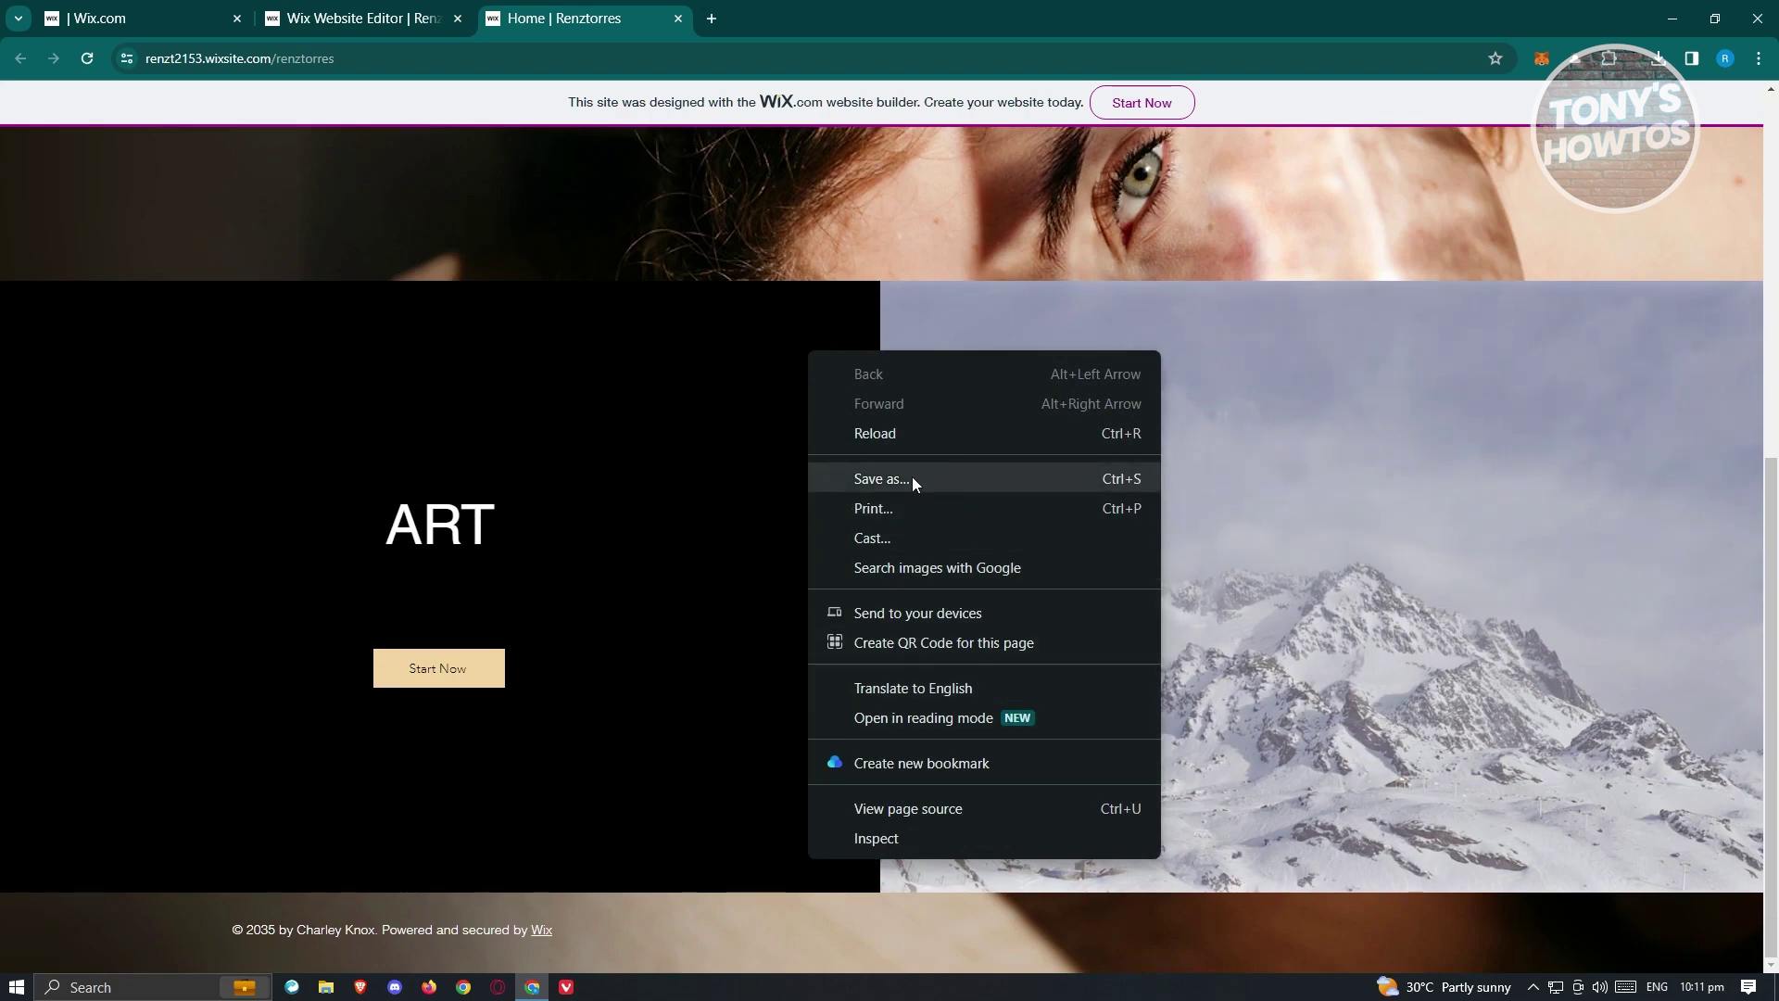
left_click(849, 208)
right_click(775, 389)
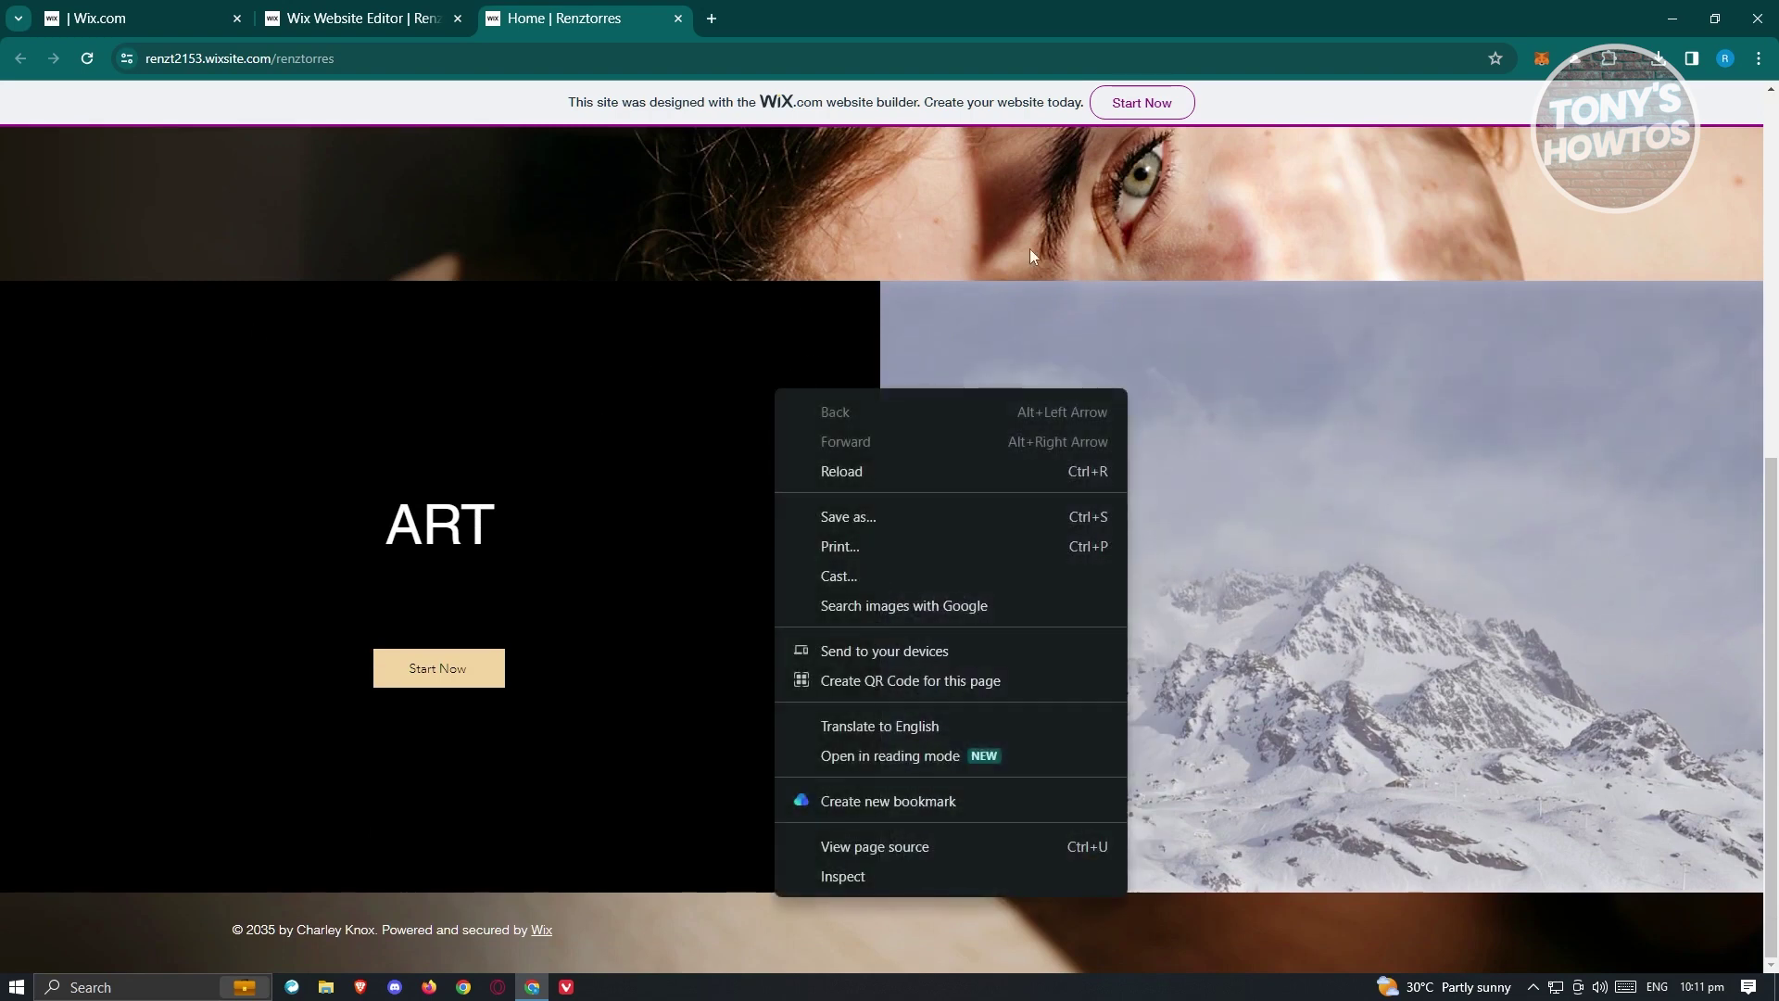
left_click(870, 519)
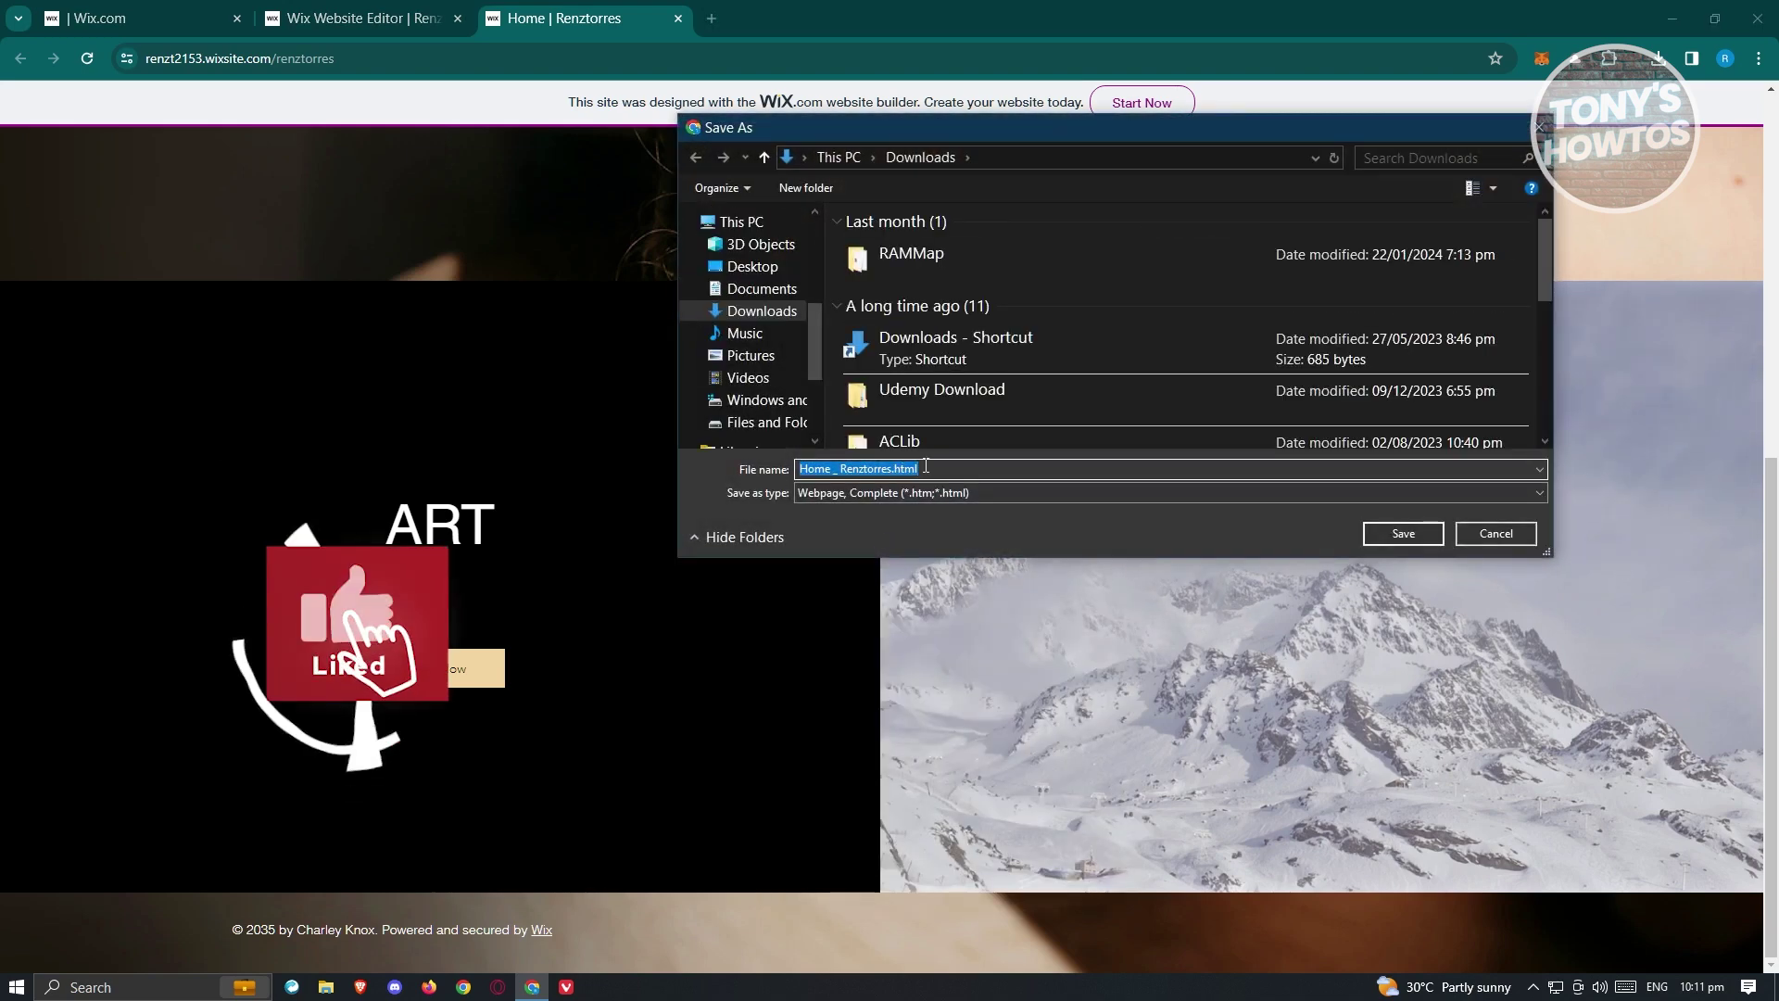
left_click_drag(926, 467, 890, 471)
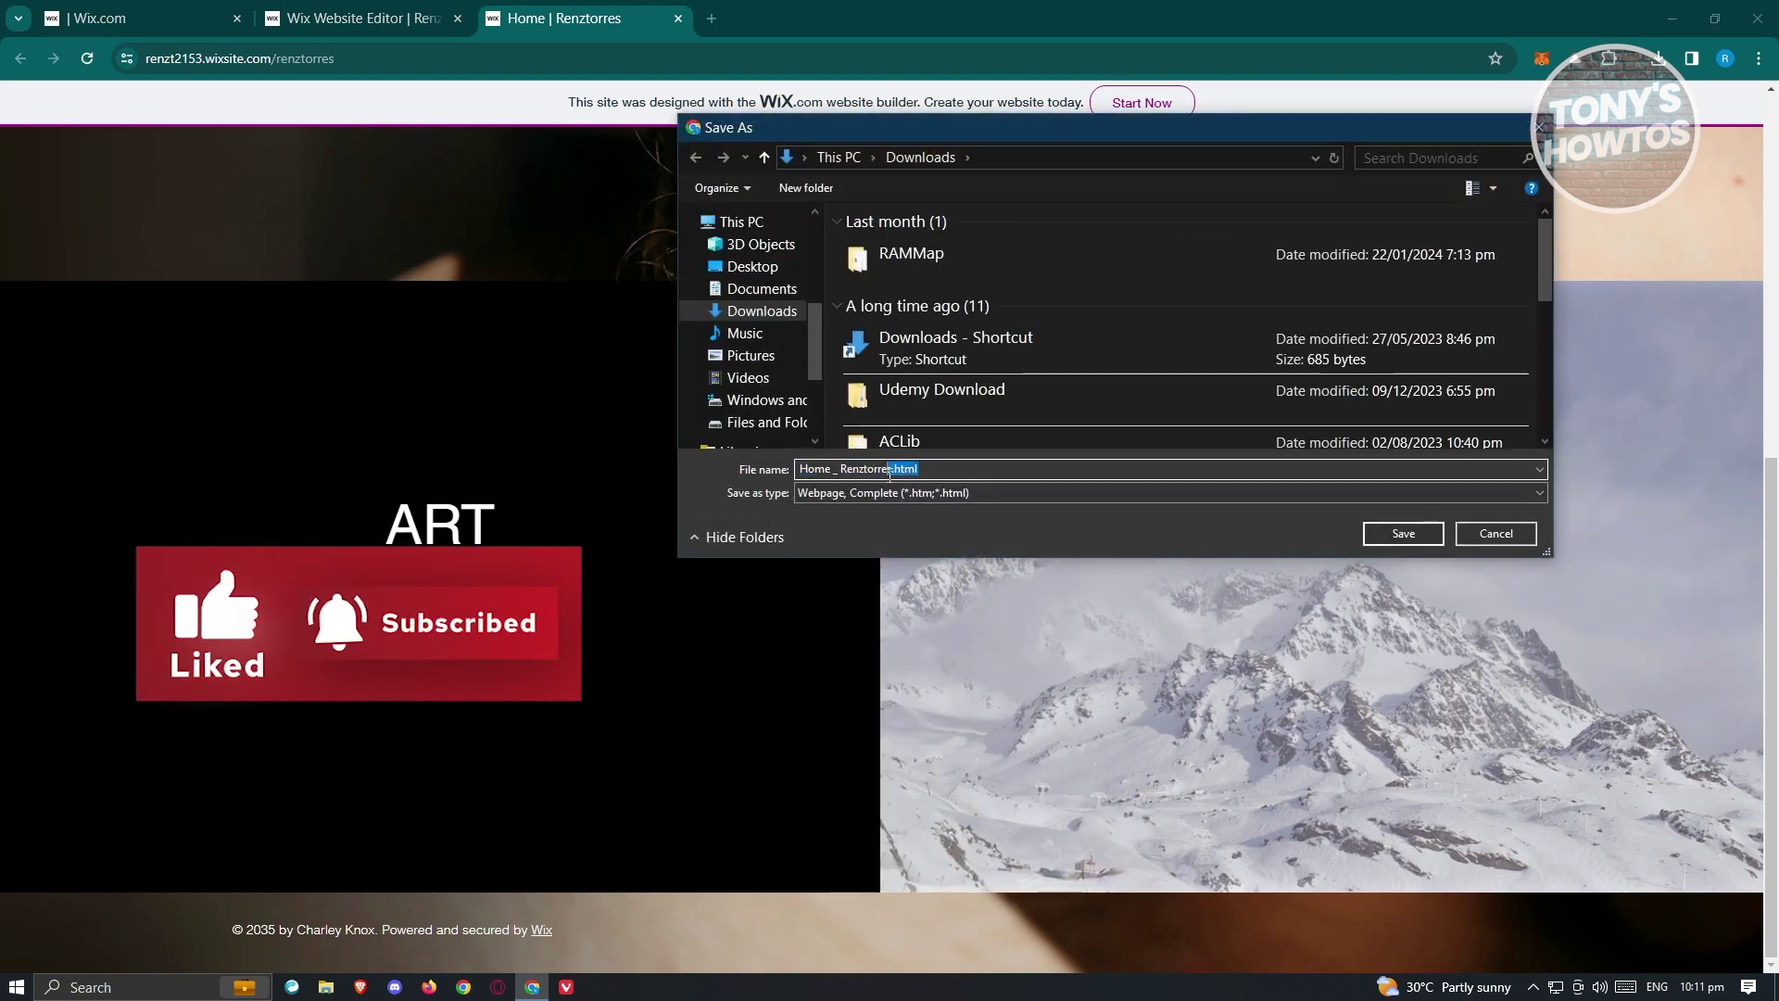
left_click(891, 469)
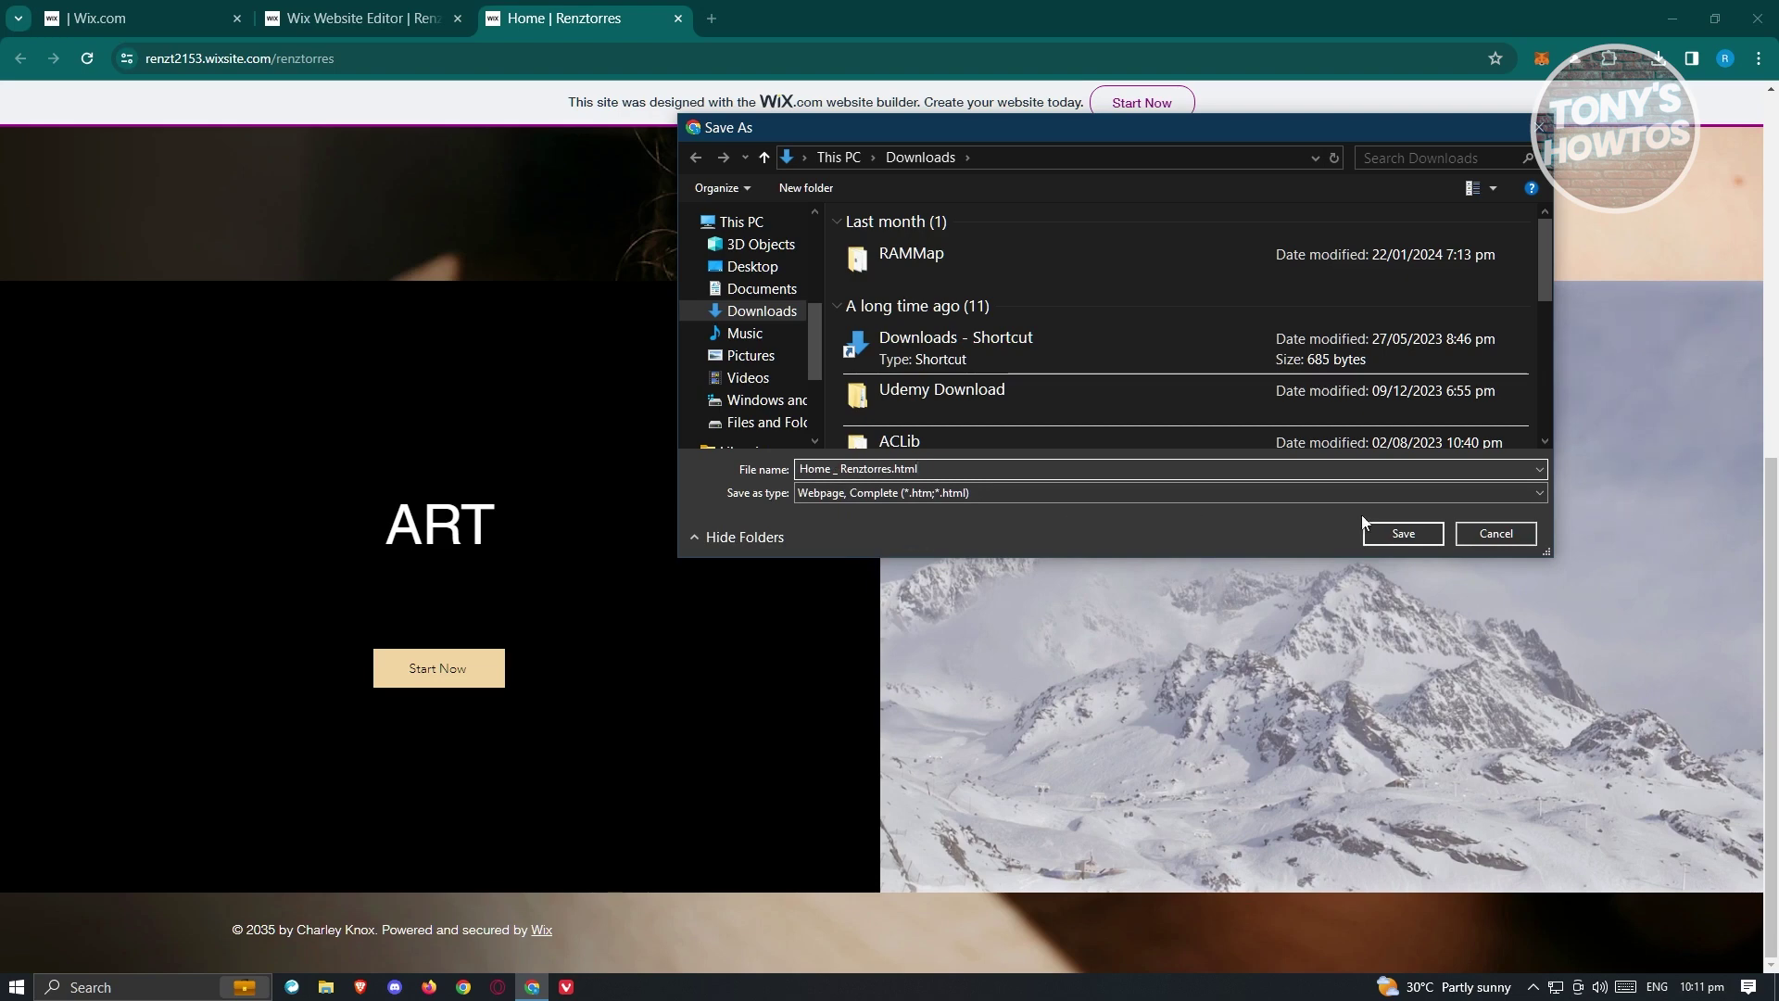
left_click(1403, 534)
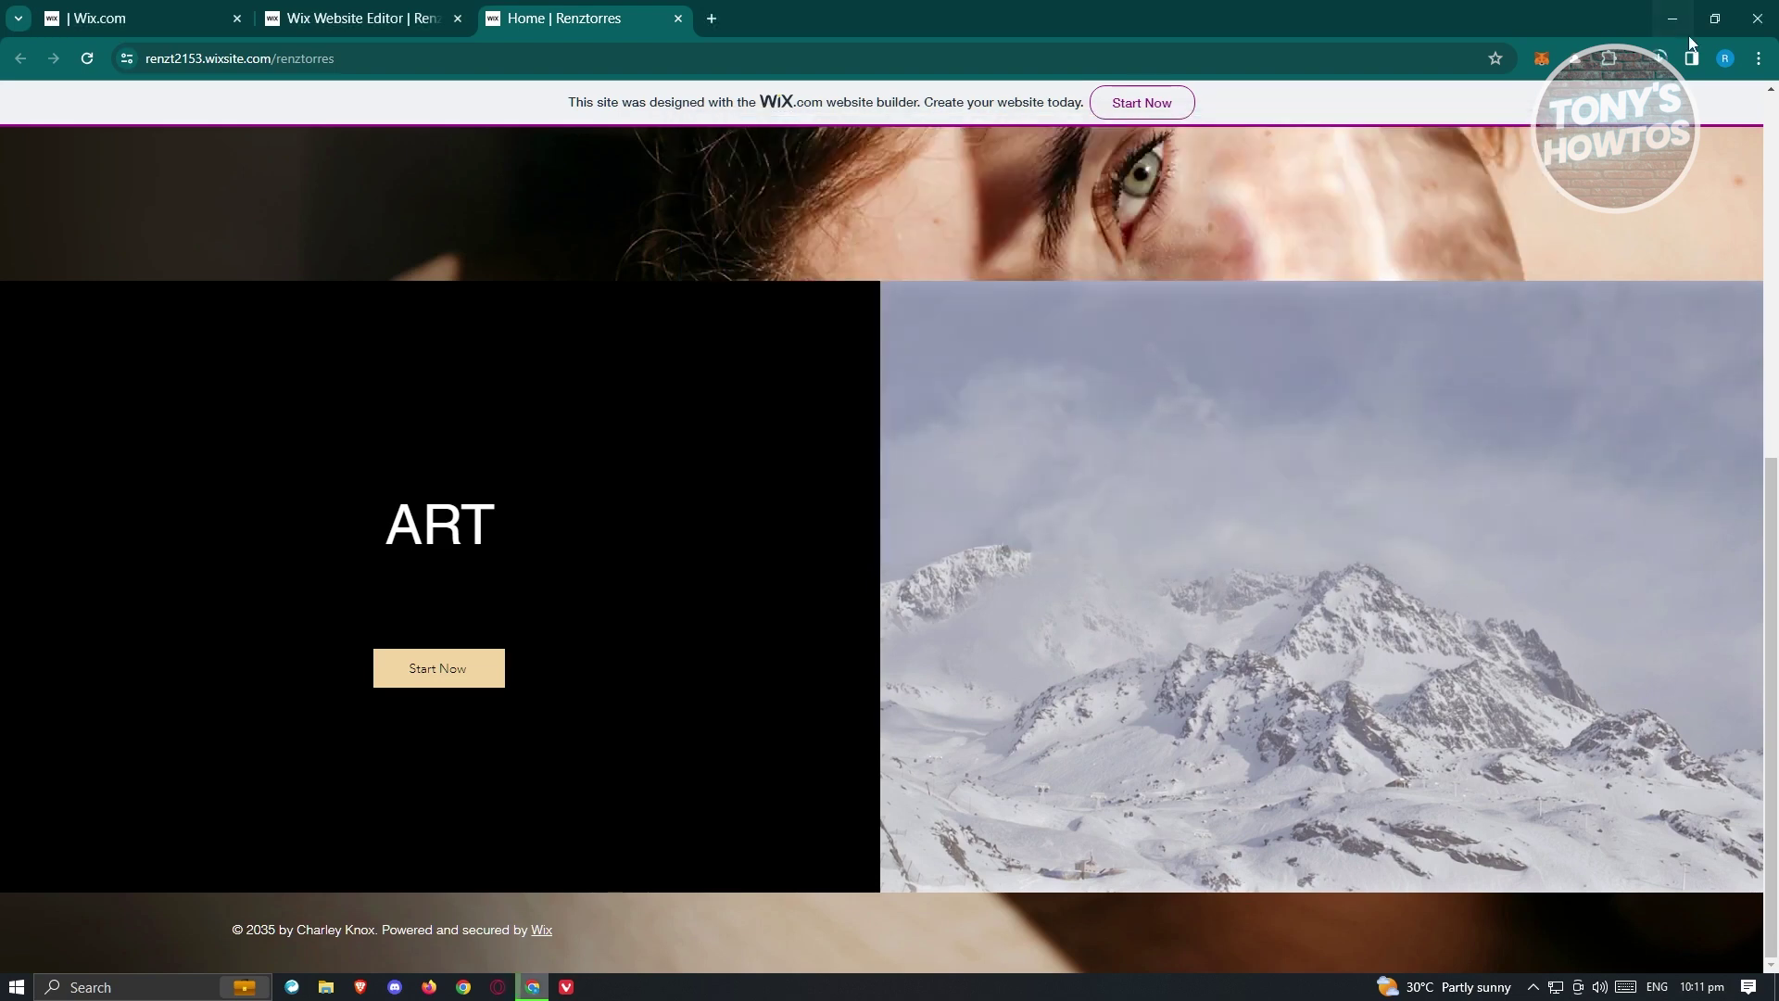
Open the Downloads folder from Chrome's download list and look inside Home _ Renztorres_files.
left_click(1664, 59)
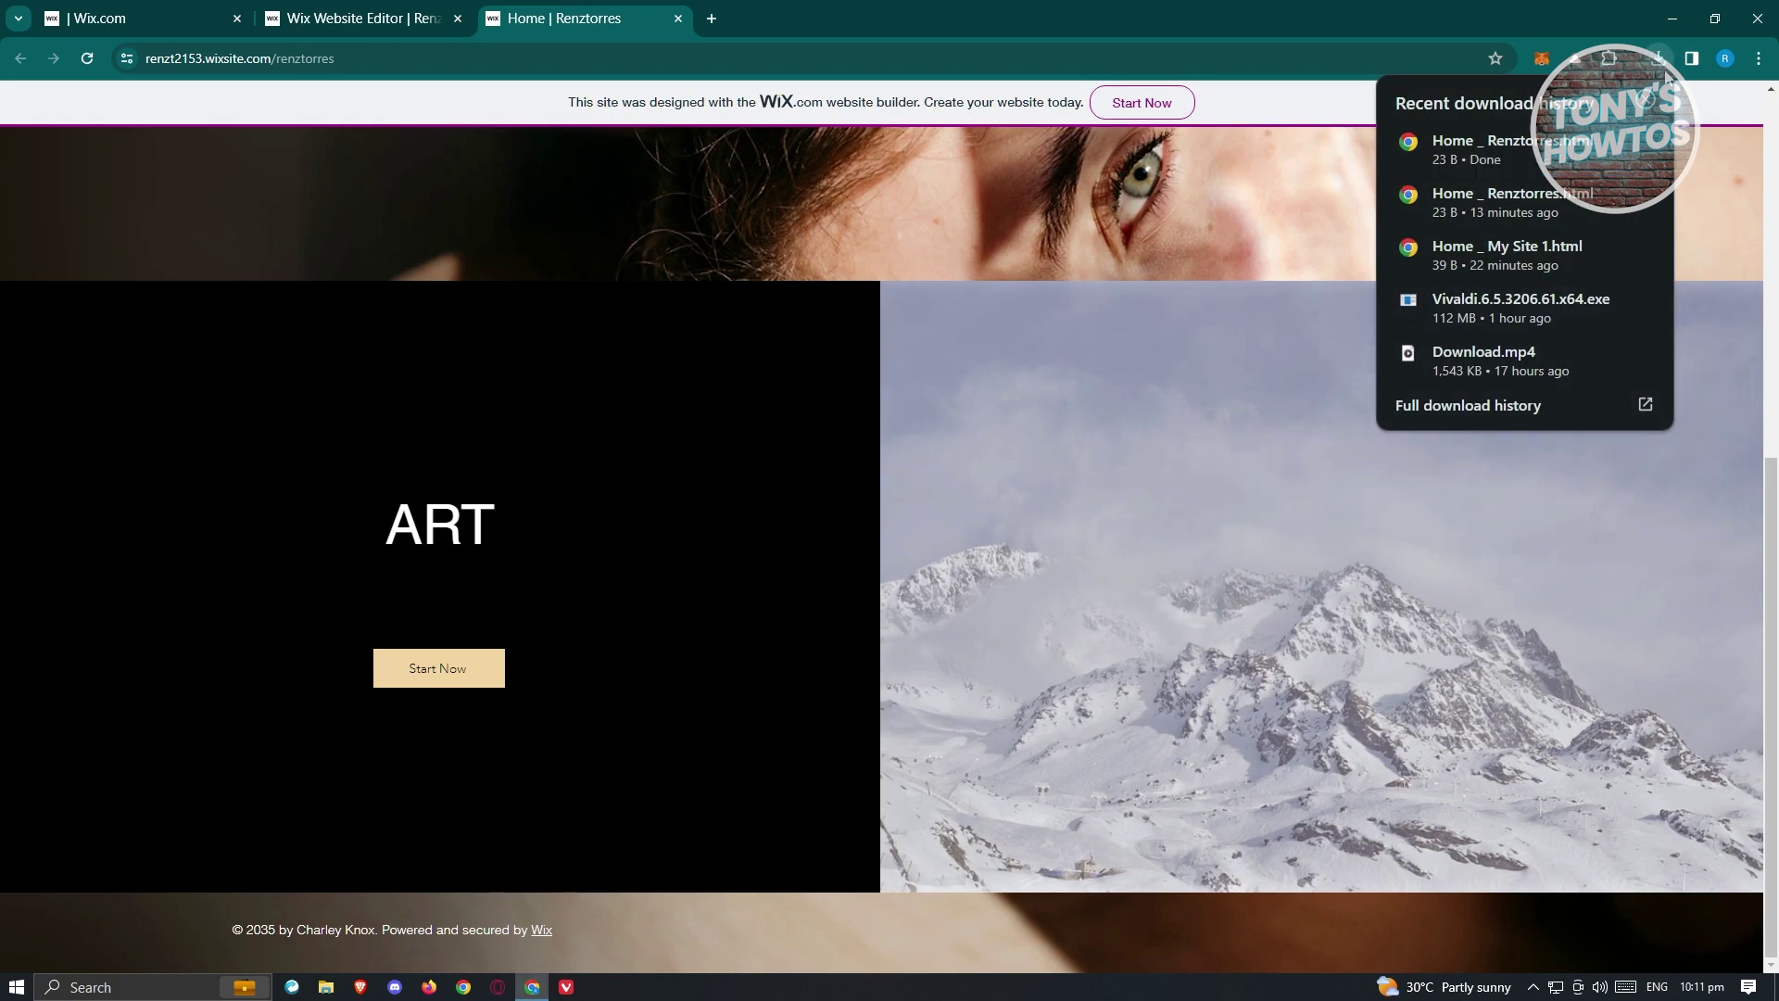
left_click(1620, 149)
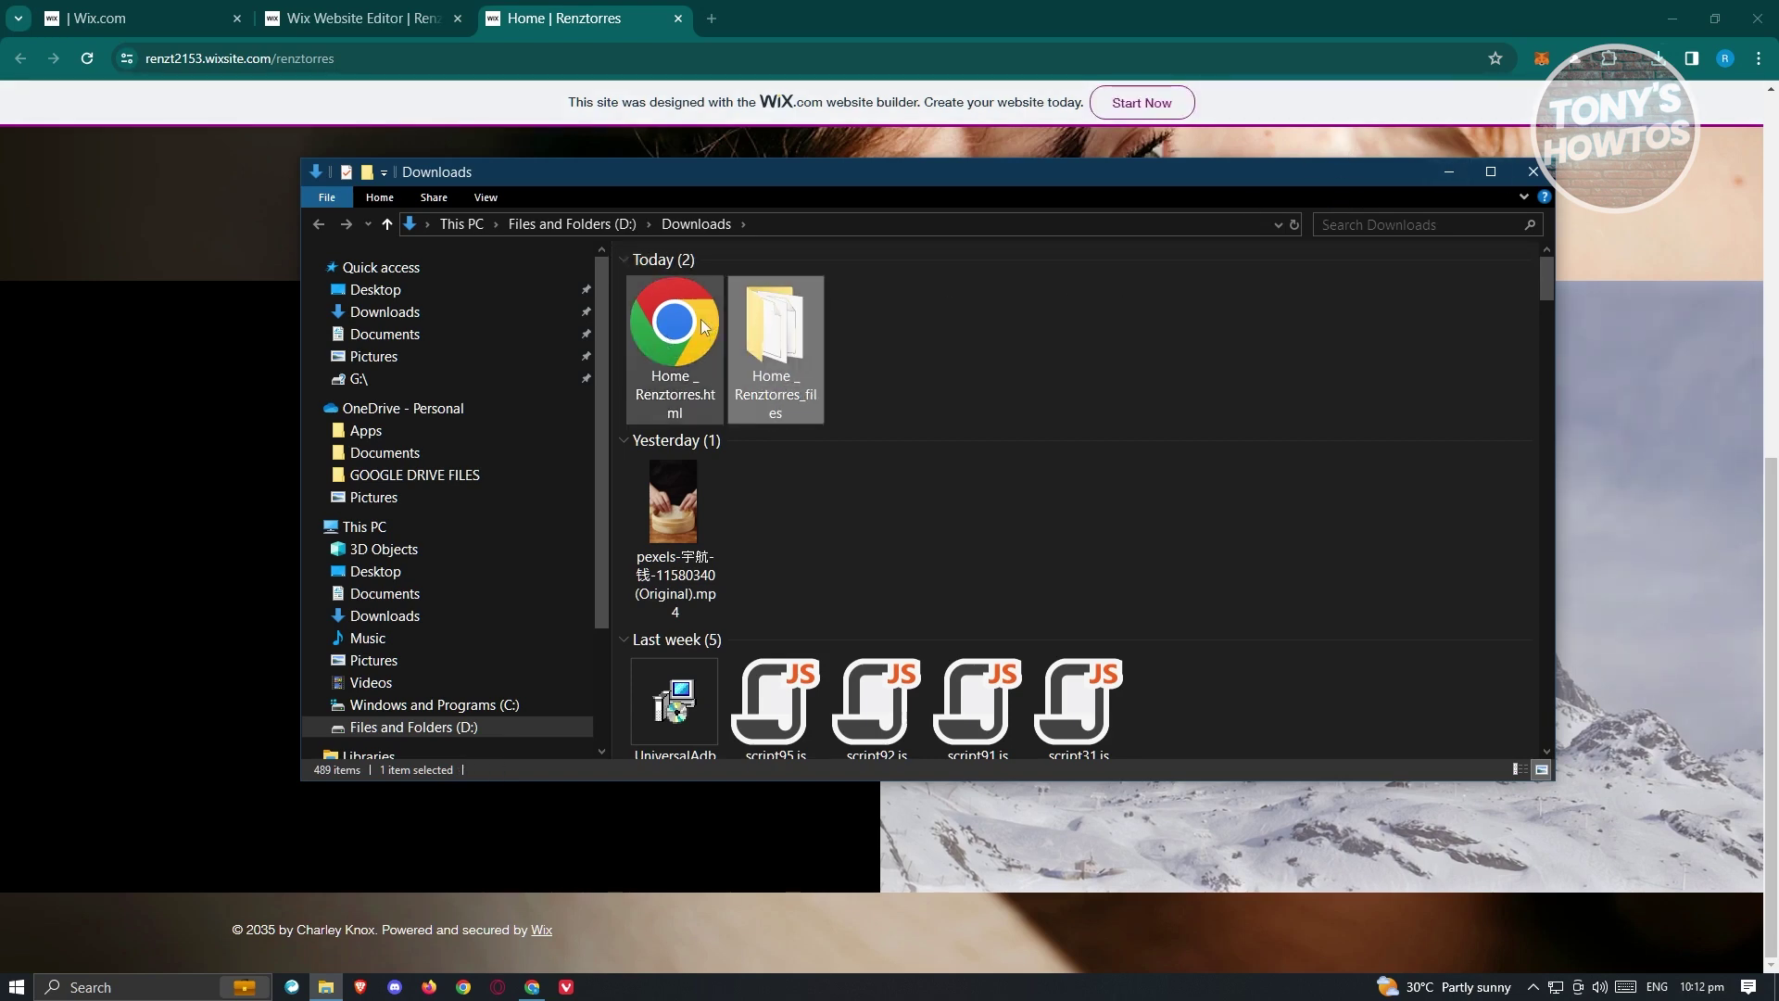
left_click(784, 335)
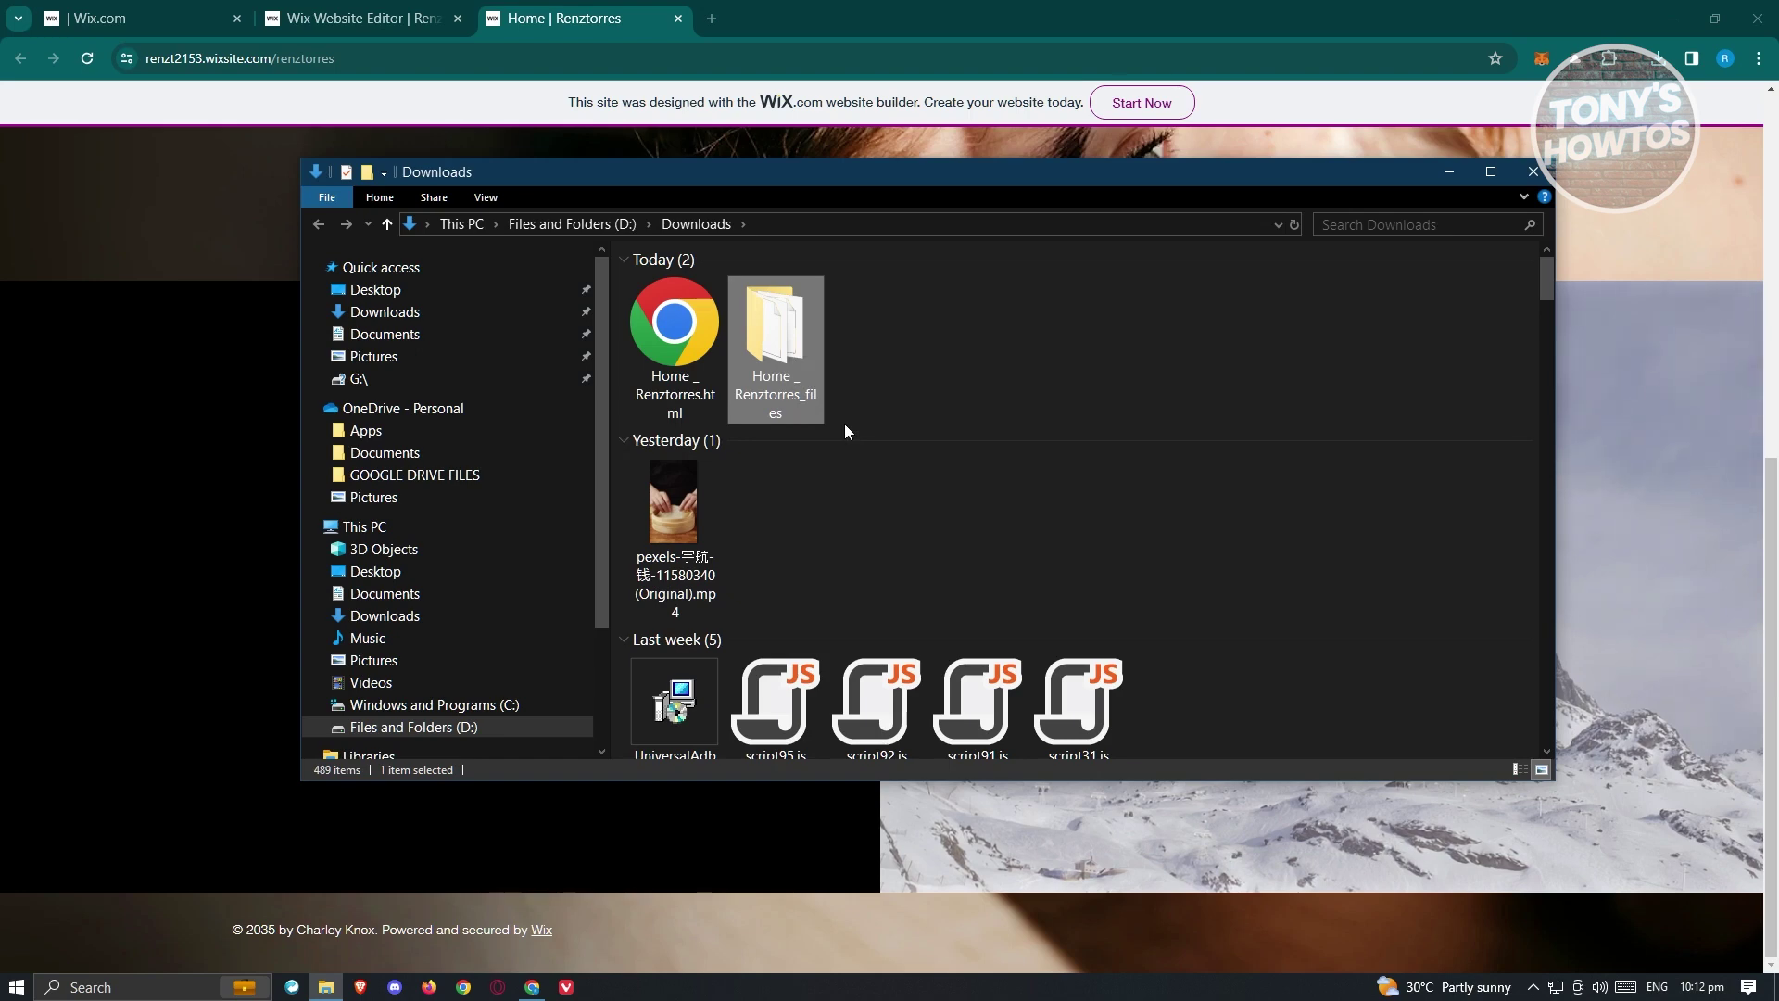
double_click(782, 336)
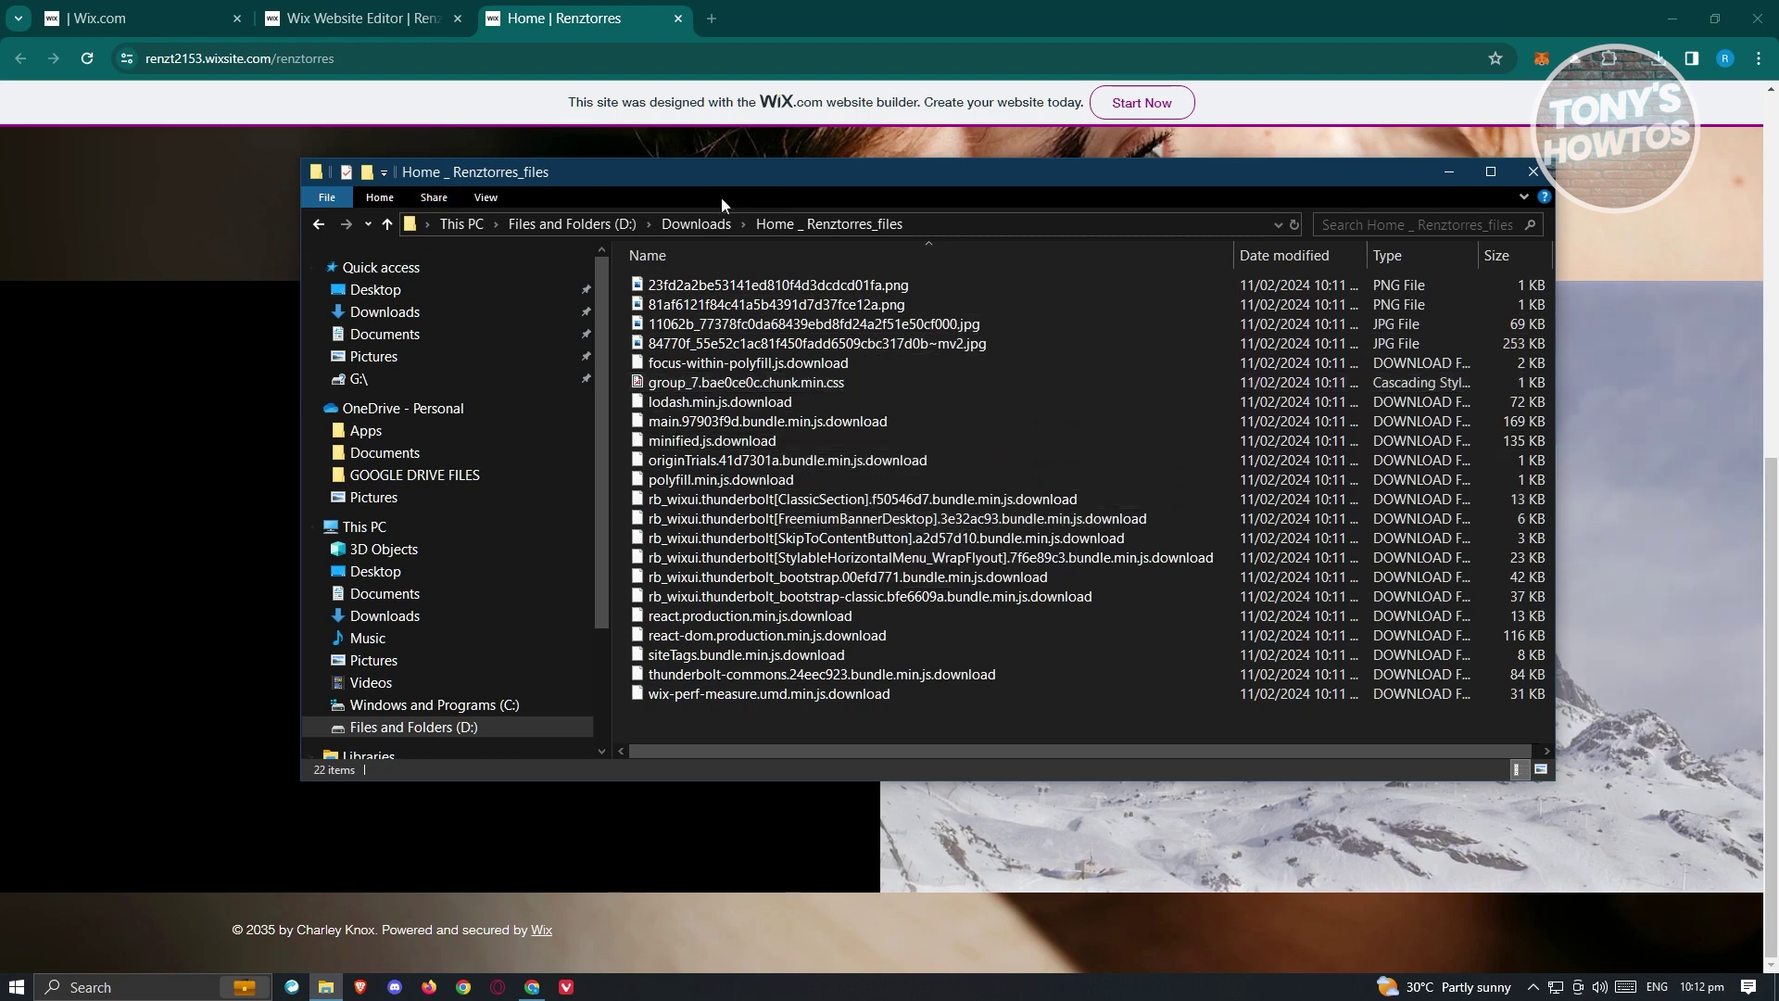
left_click(697, 223)
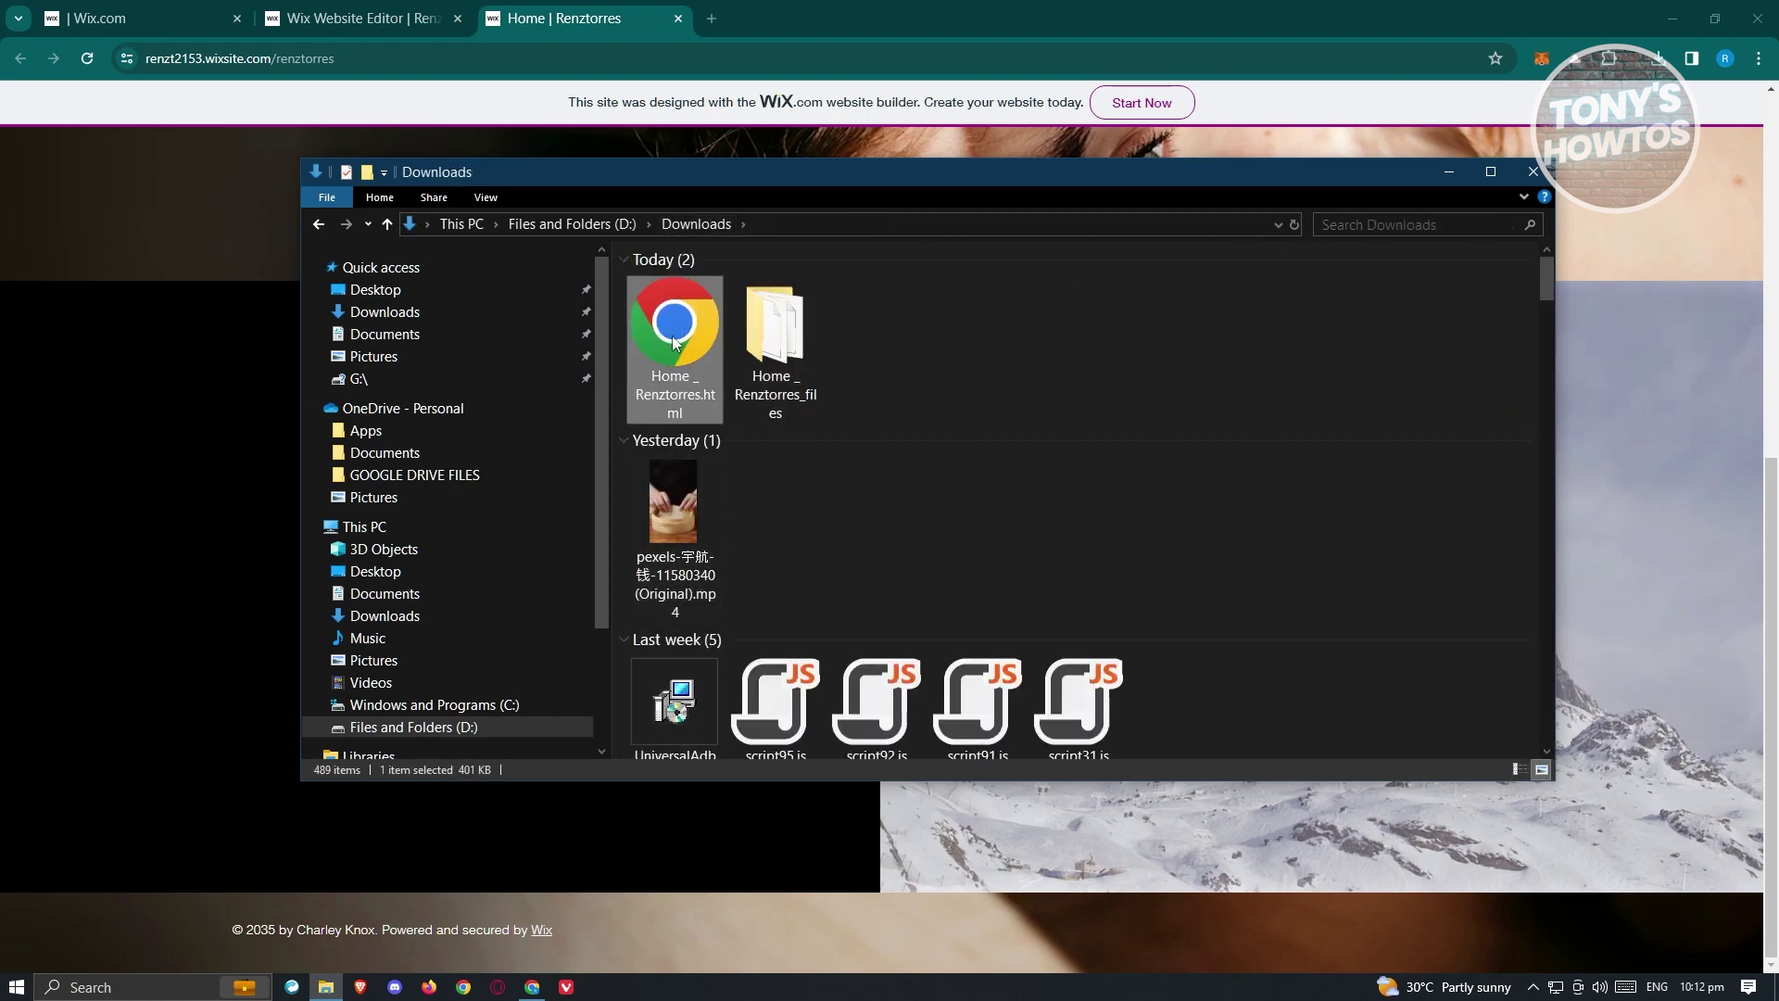
Open Home _ Renztorres.html from Downloads in Chrome and scroll through the offline page.
double_click(670, 341)
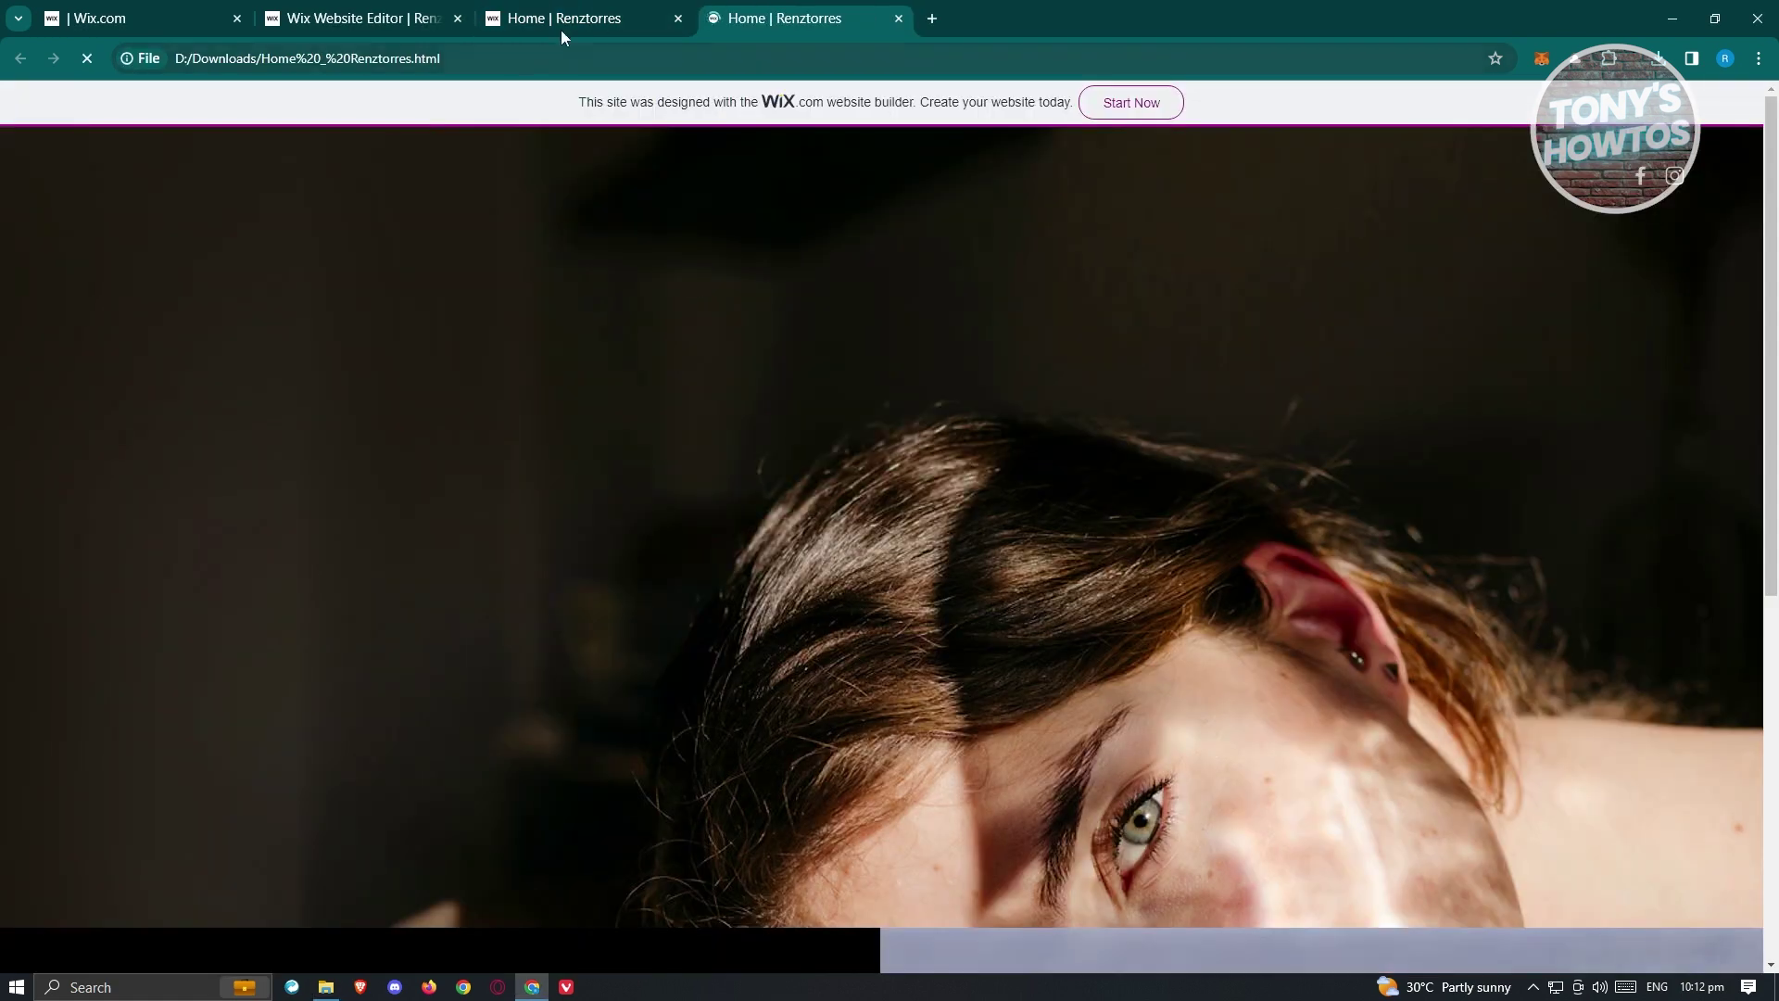
scroll(612, 219, "down", 5)
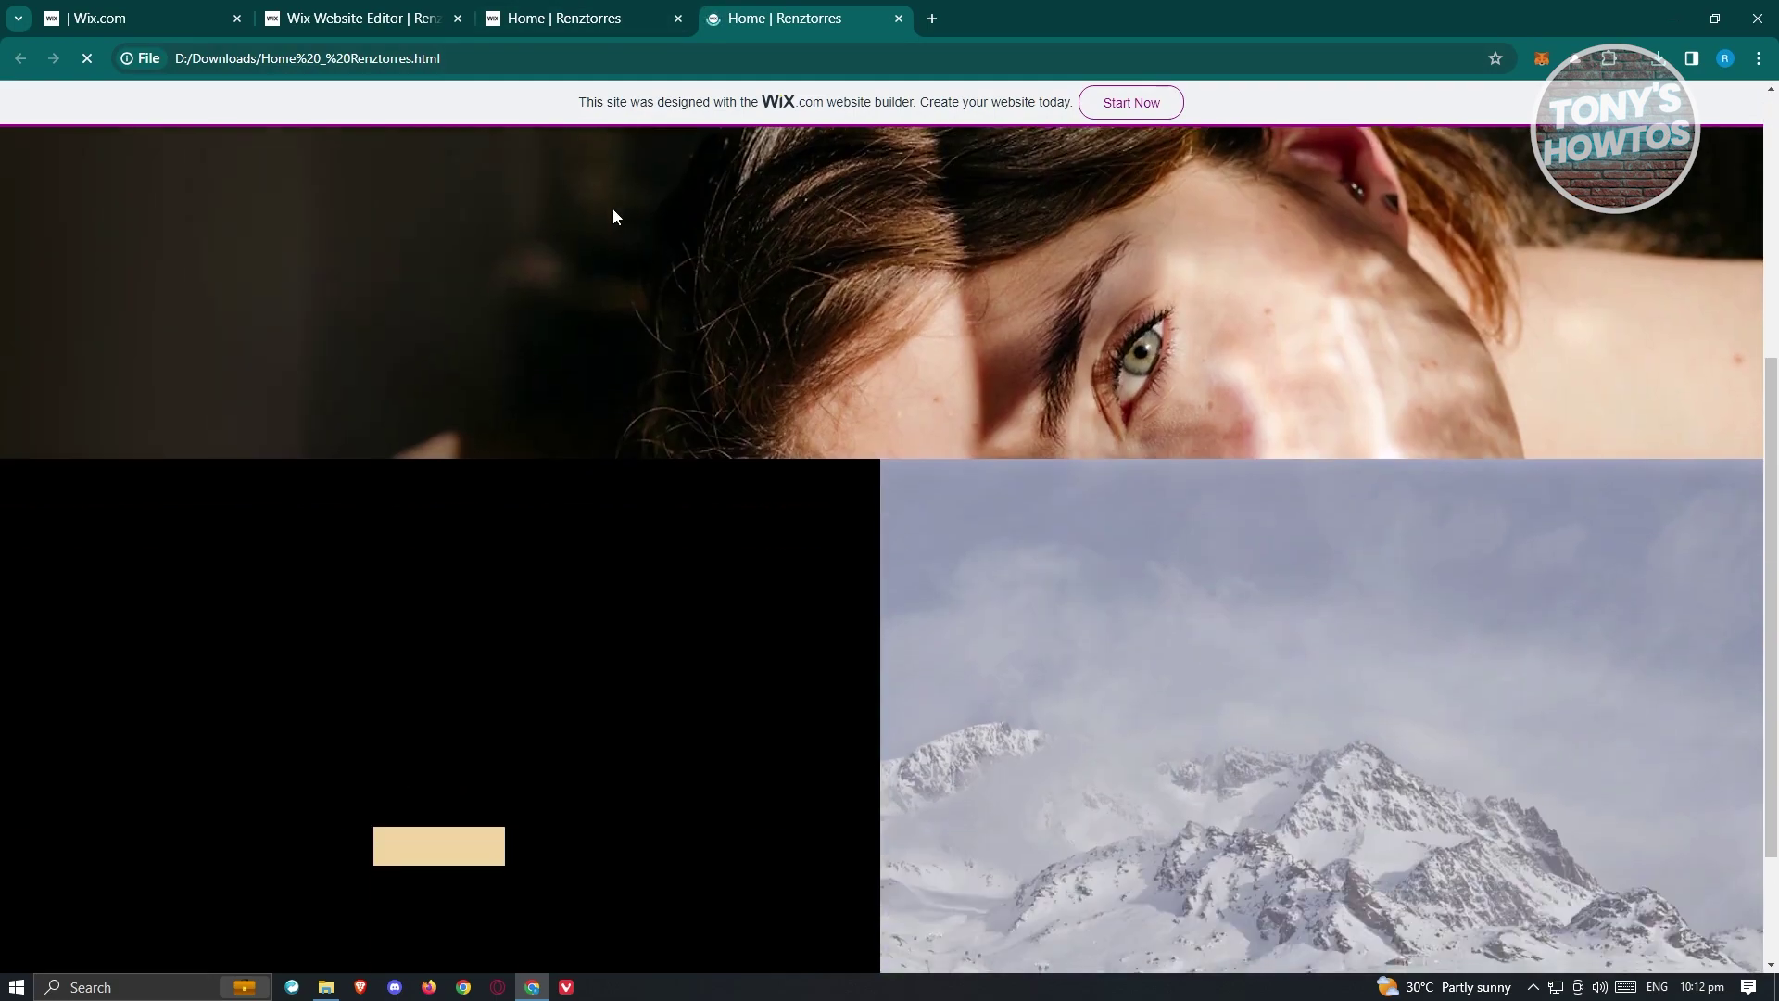
scroll(613, 217, "down", 2)
scroll(987, 646, "up", 7)
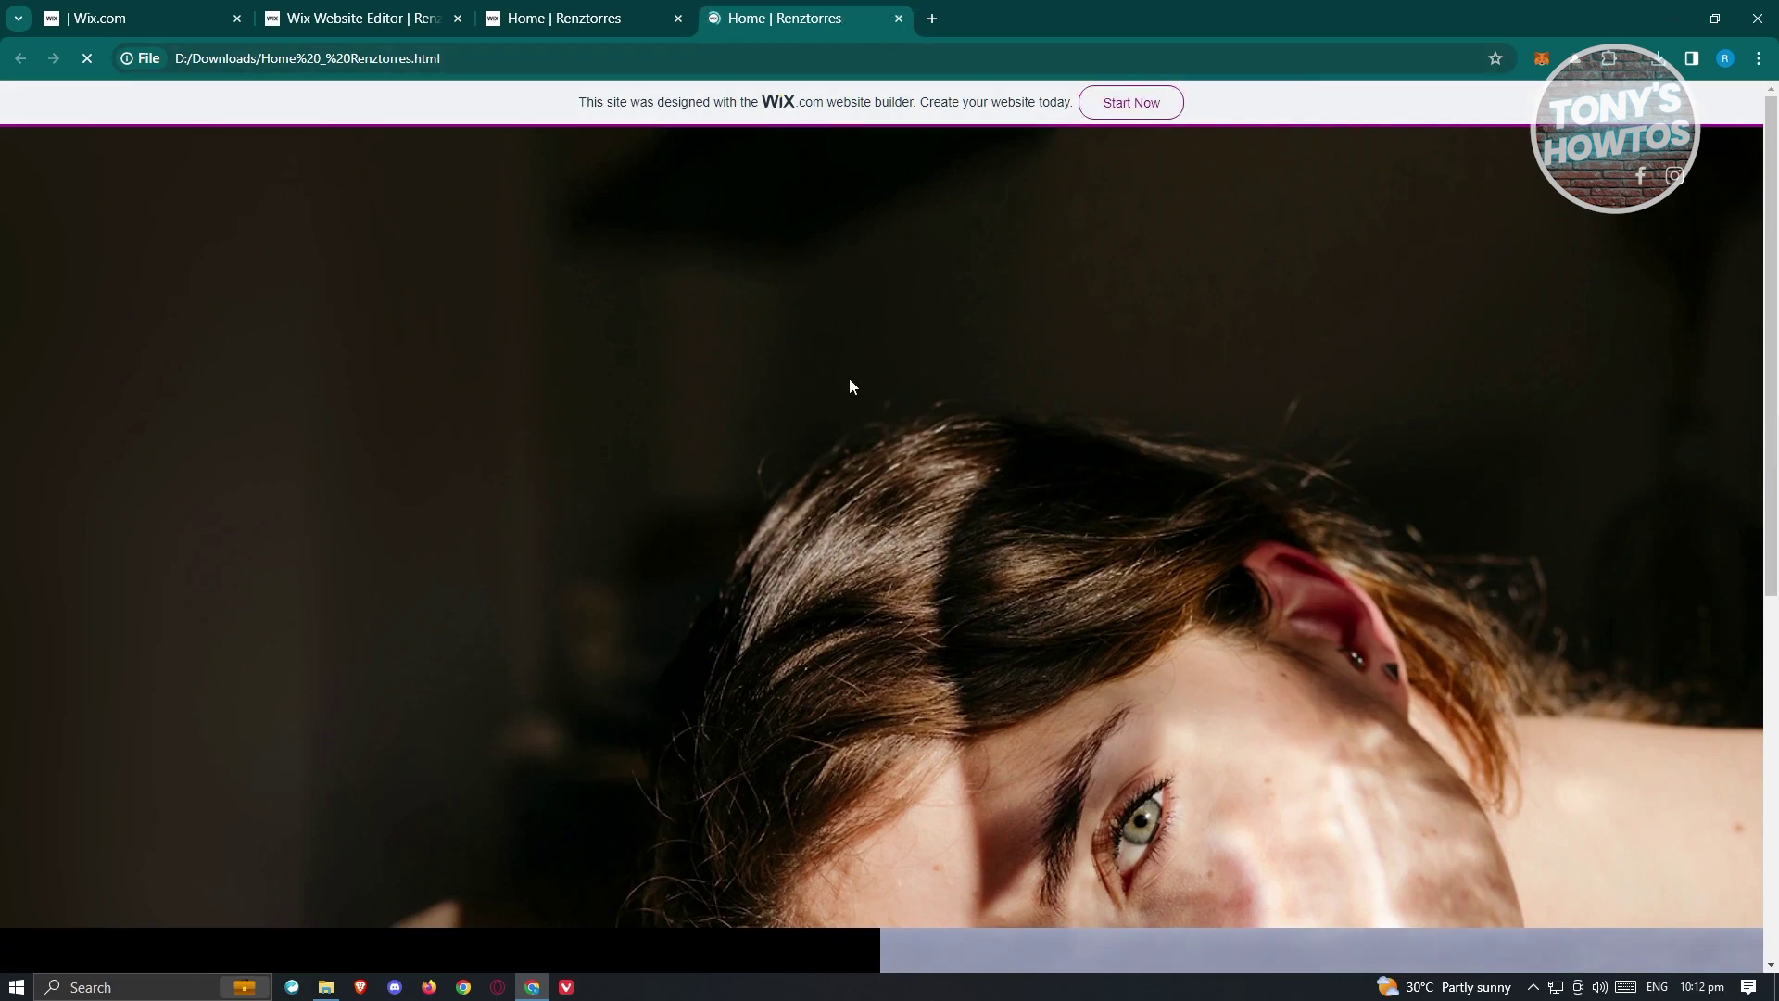
scroll(643, 441, "down", 7)
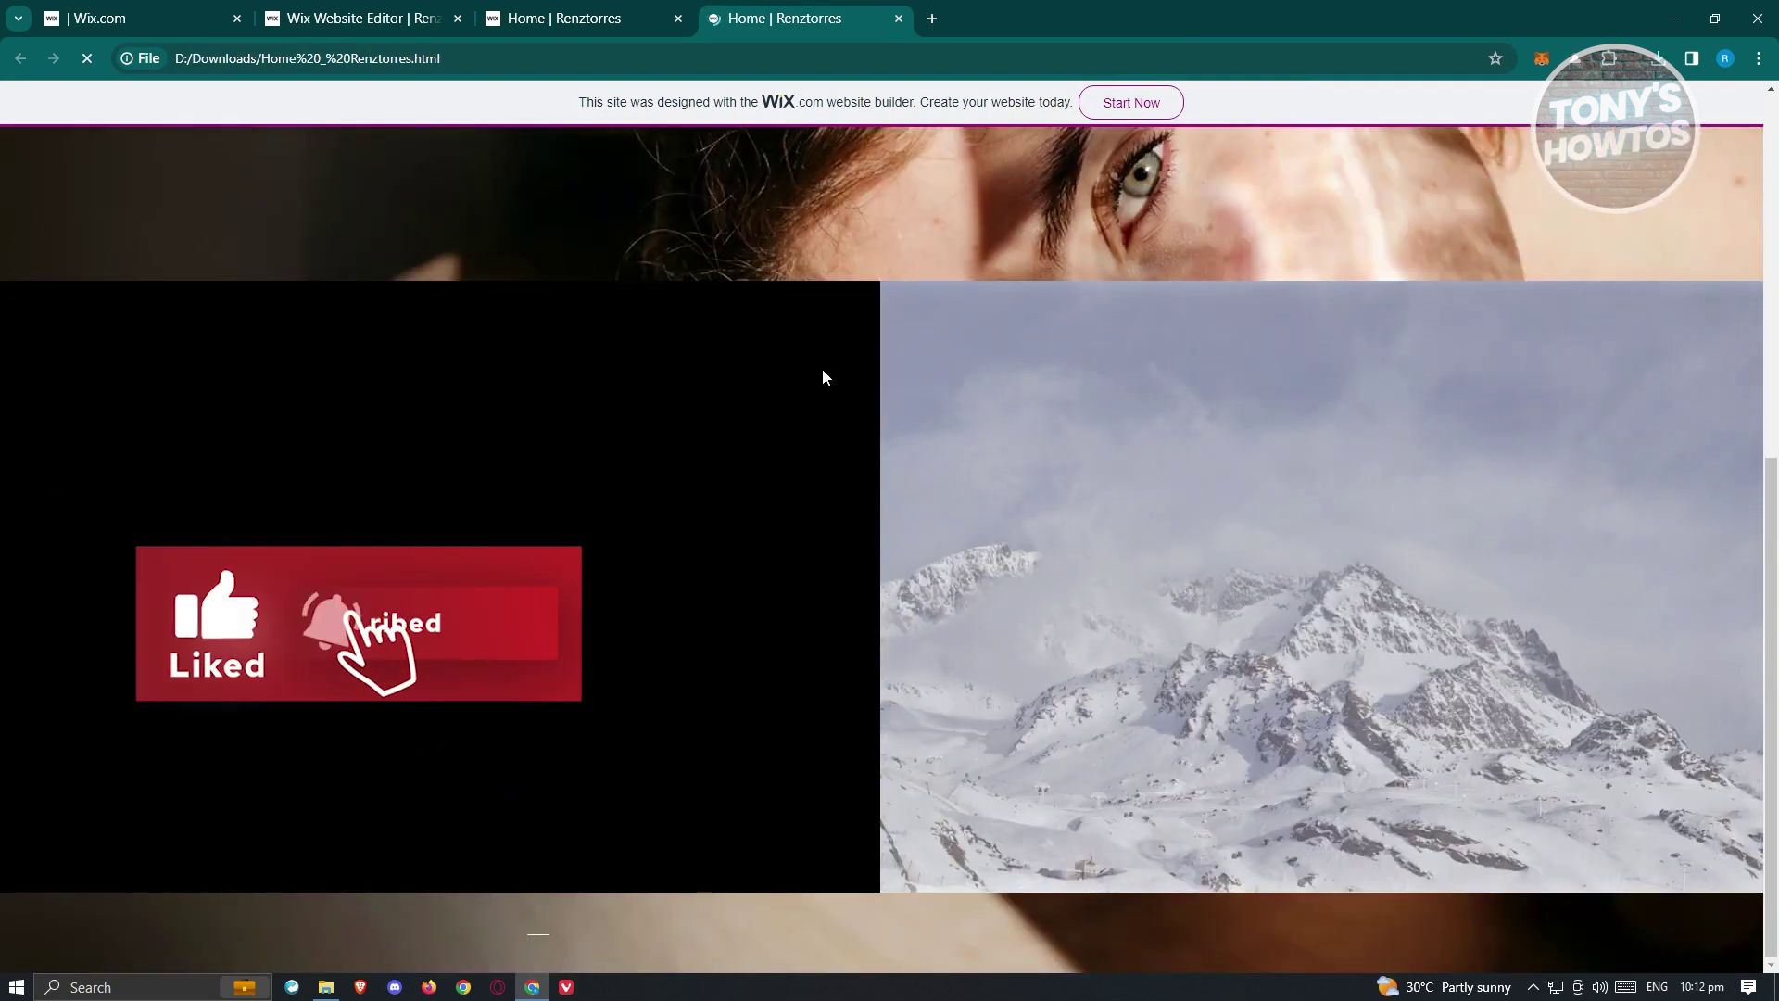
scroll(893, 295, "up", 7)
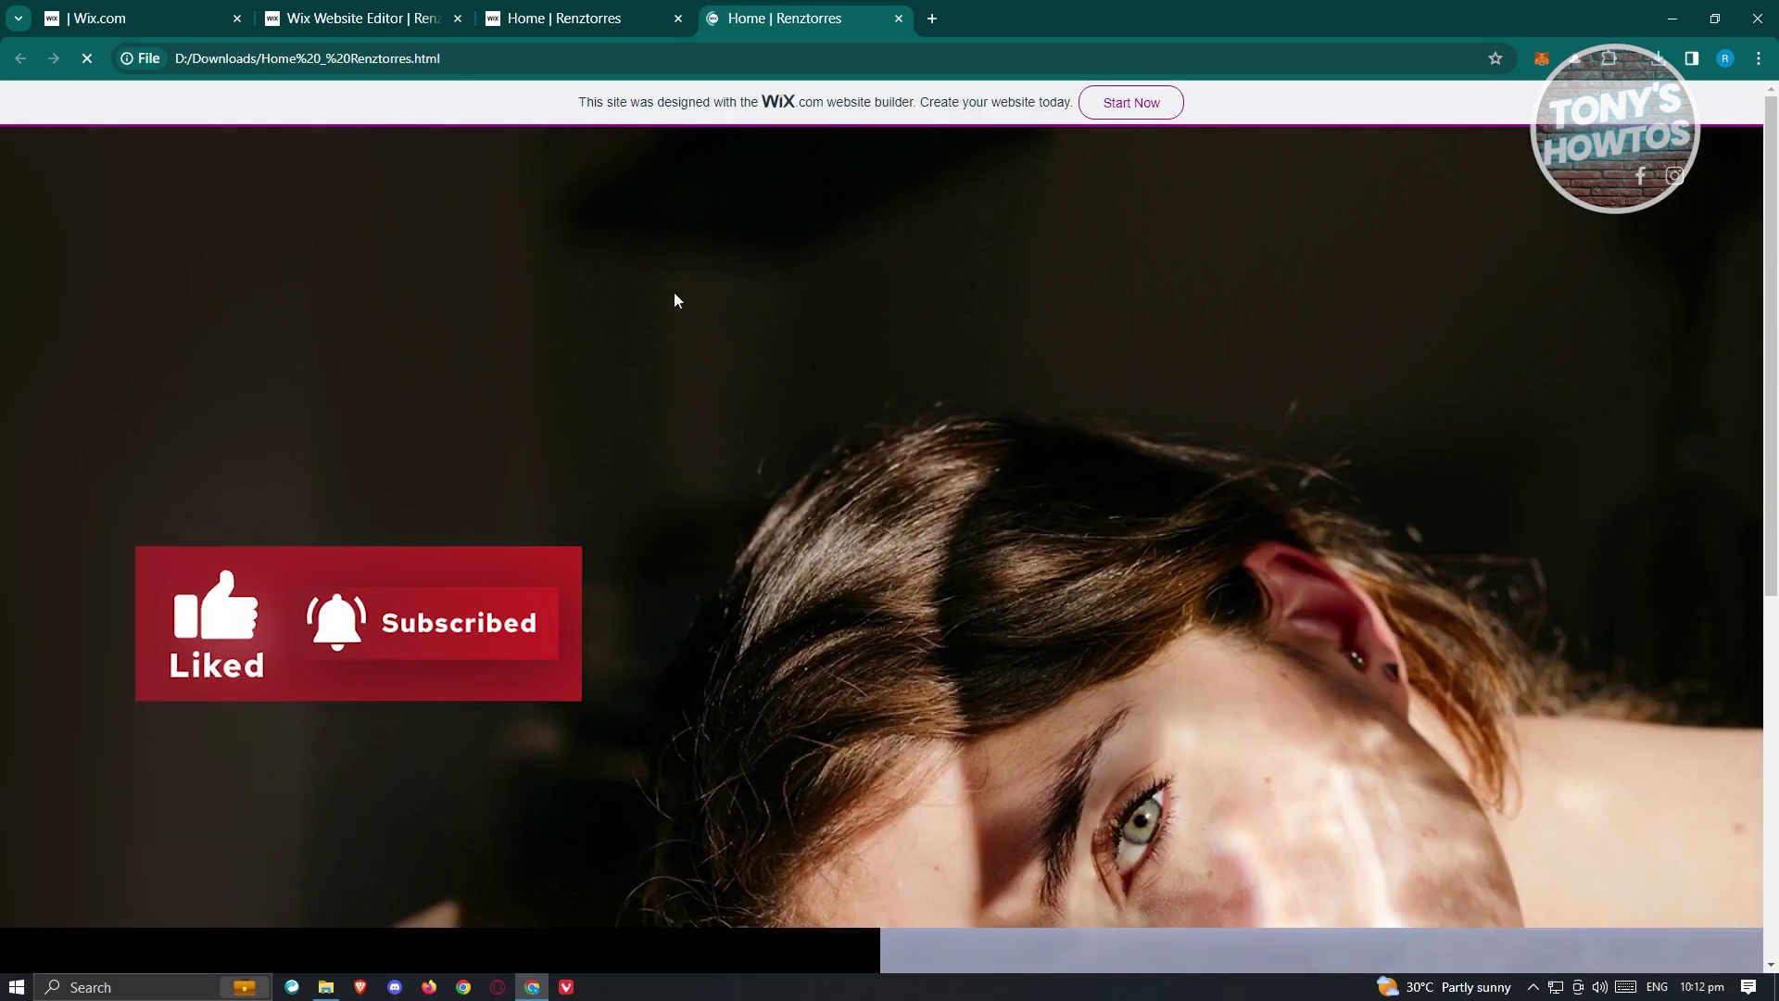
Compare the saved page against the live Wix editor tab, then return to the local copy.
left_click(405, 11)
scroll(376, 744, "down", 3)
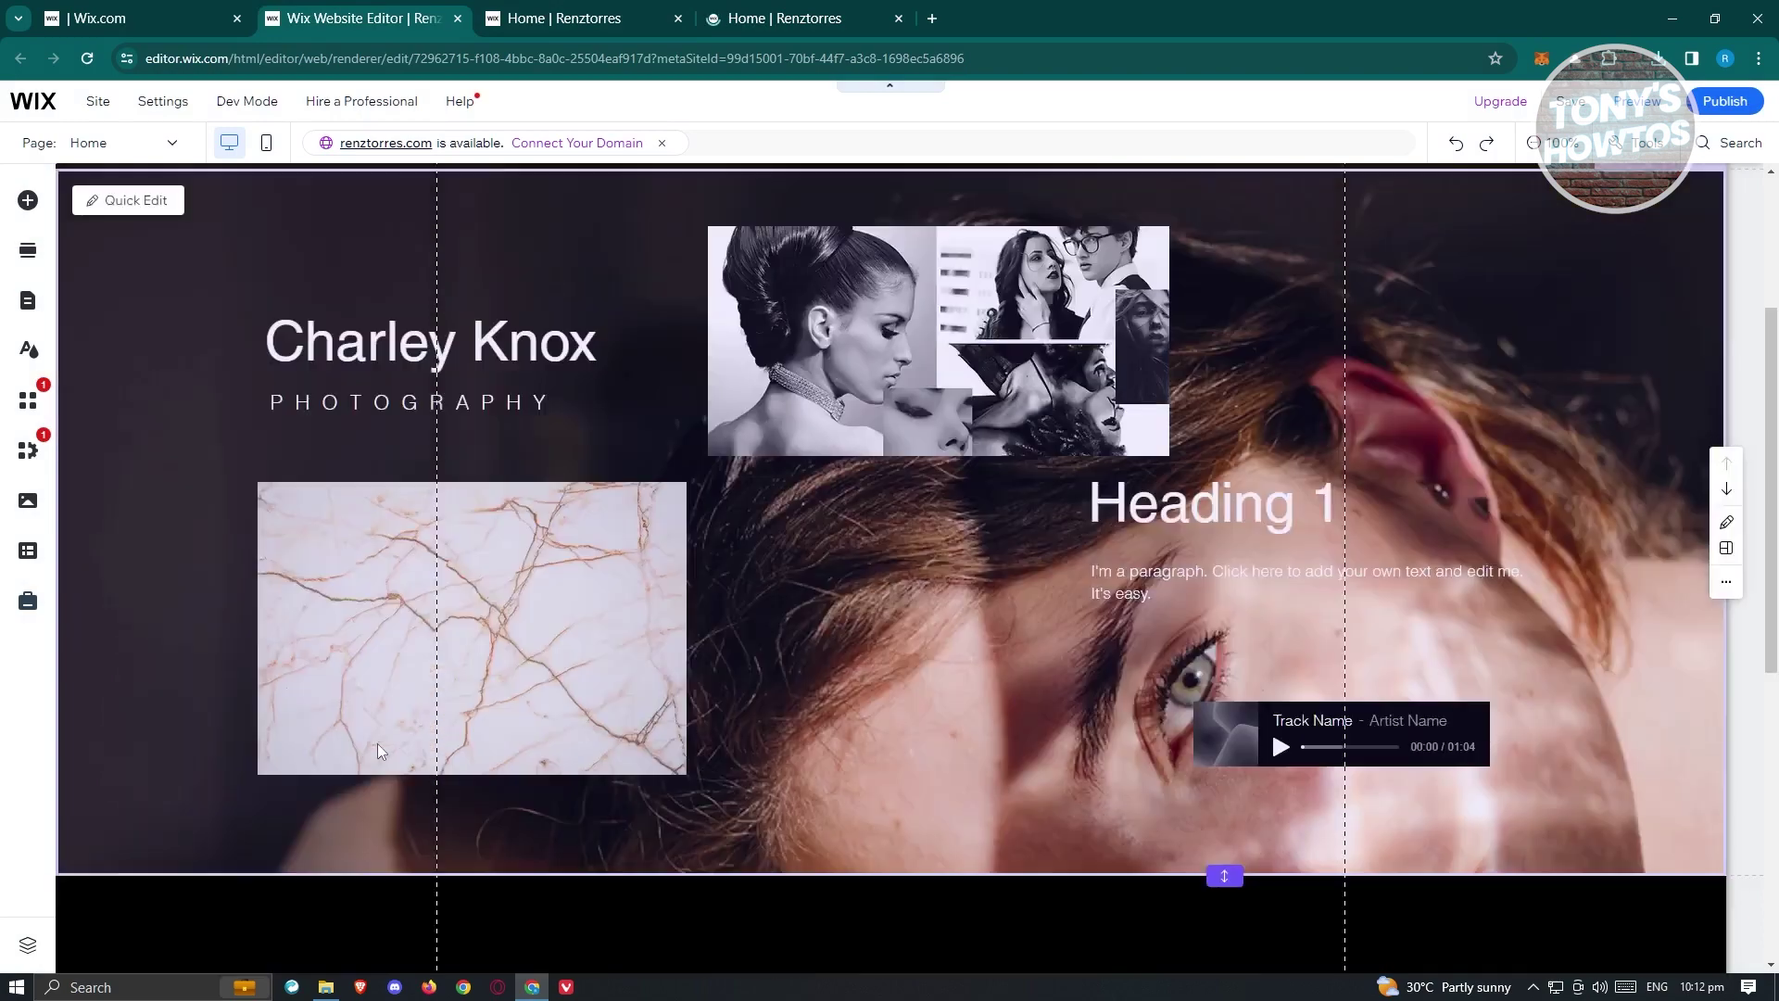
scroll(376, 742, "down", 4)
scroll(704, 217, "up", 7)
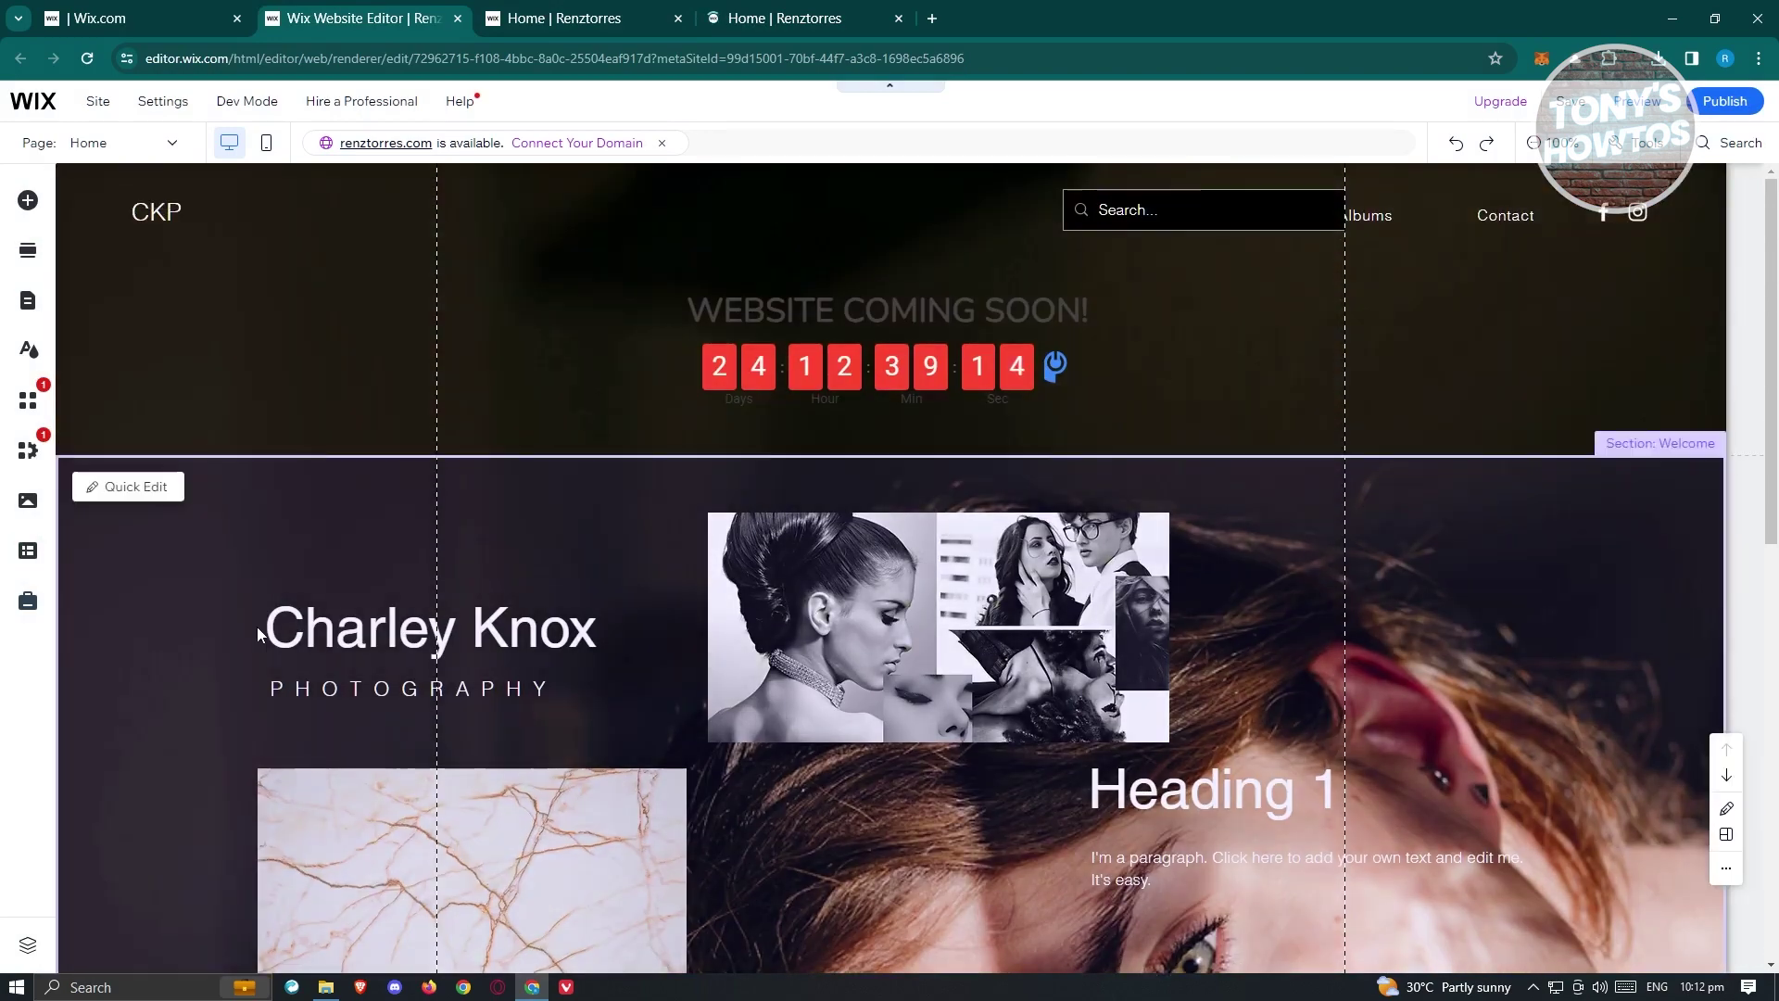
left_click(821, 17)
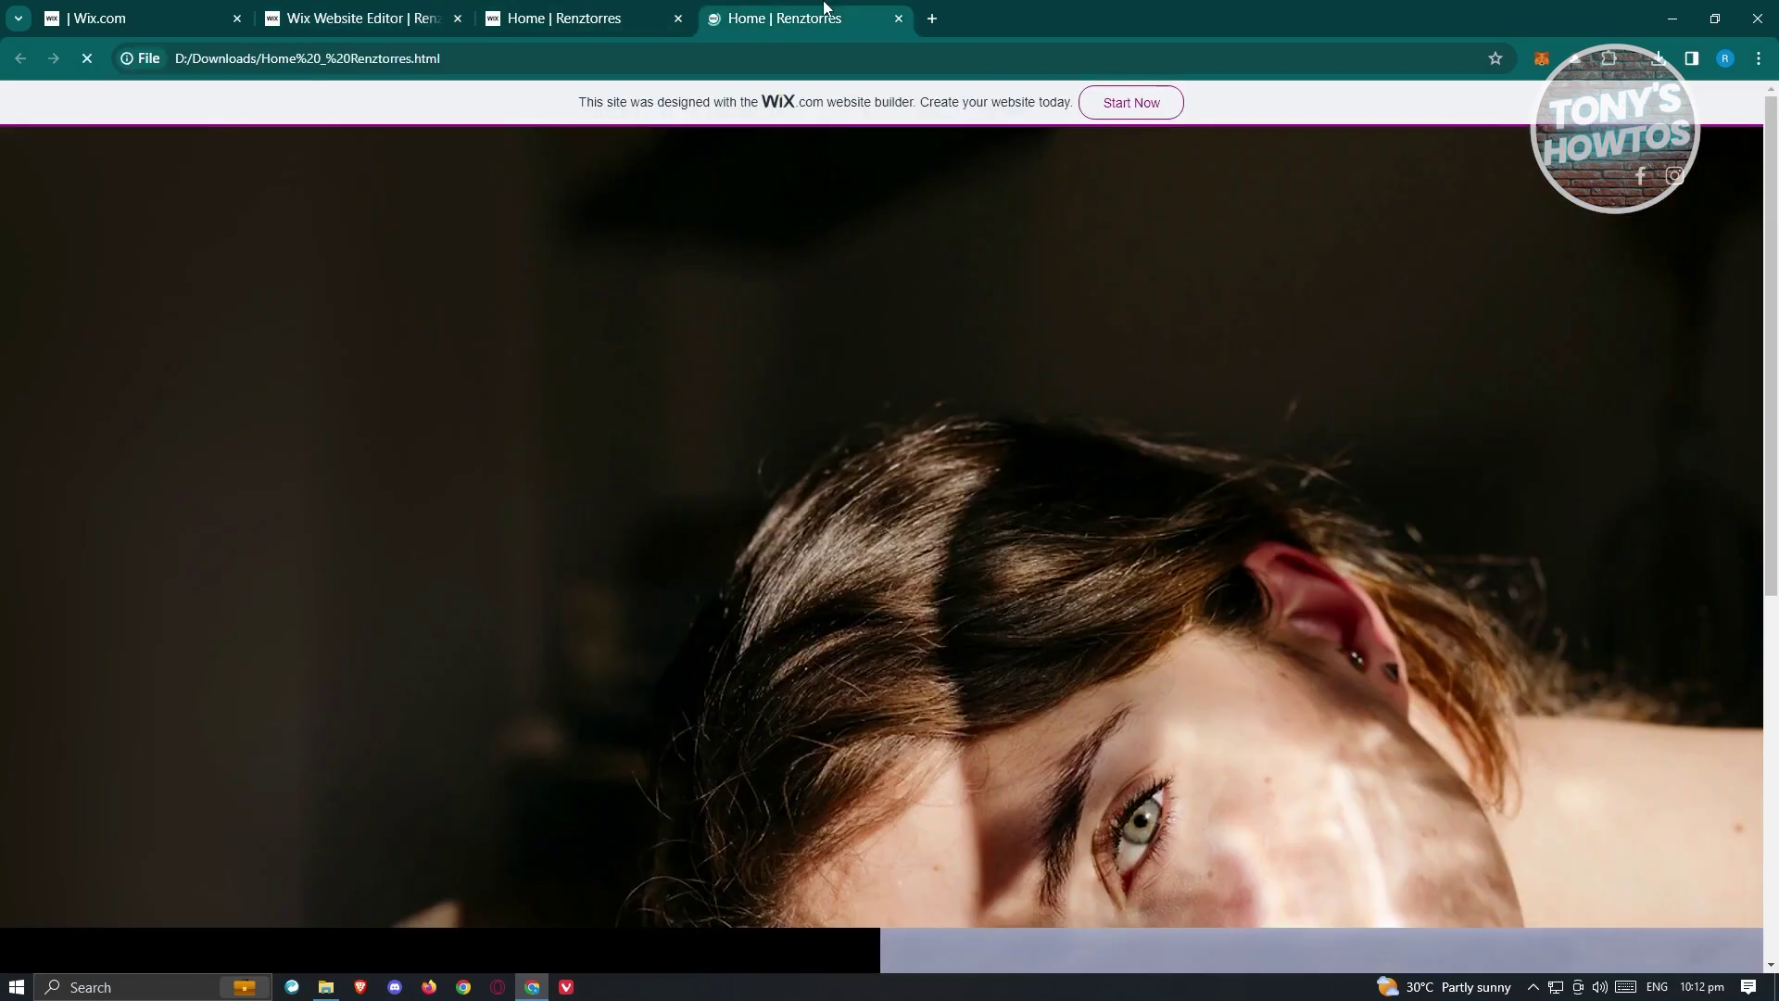
scroll(747, 516, "down", 7)
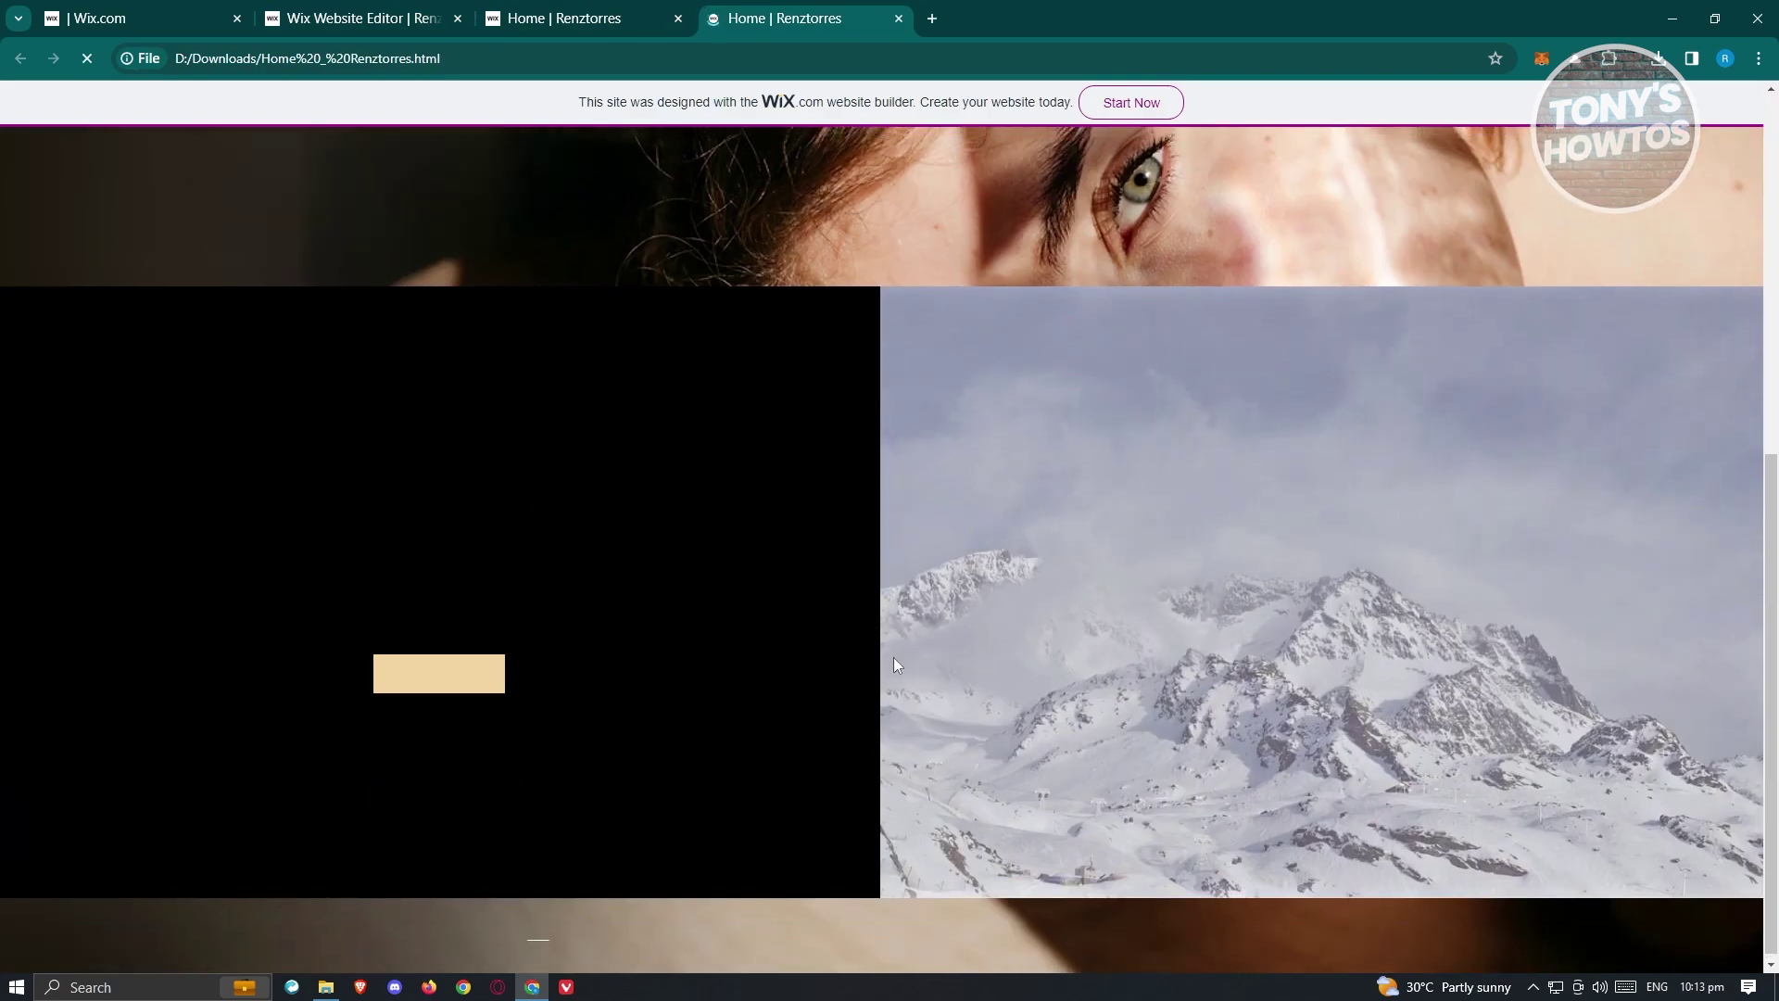
scroll(954, 640, "up", 7)
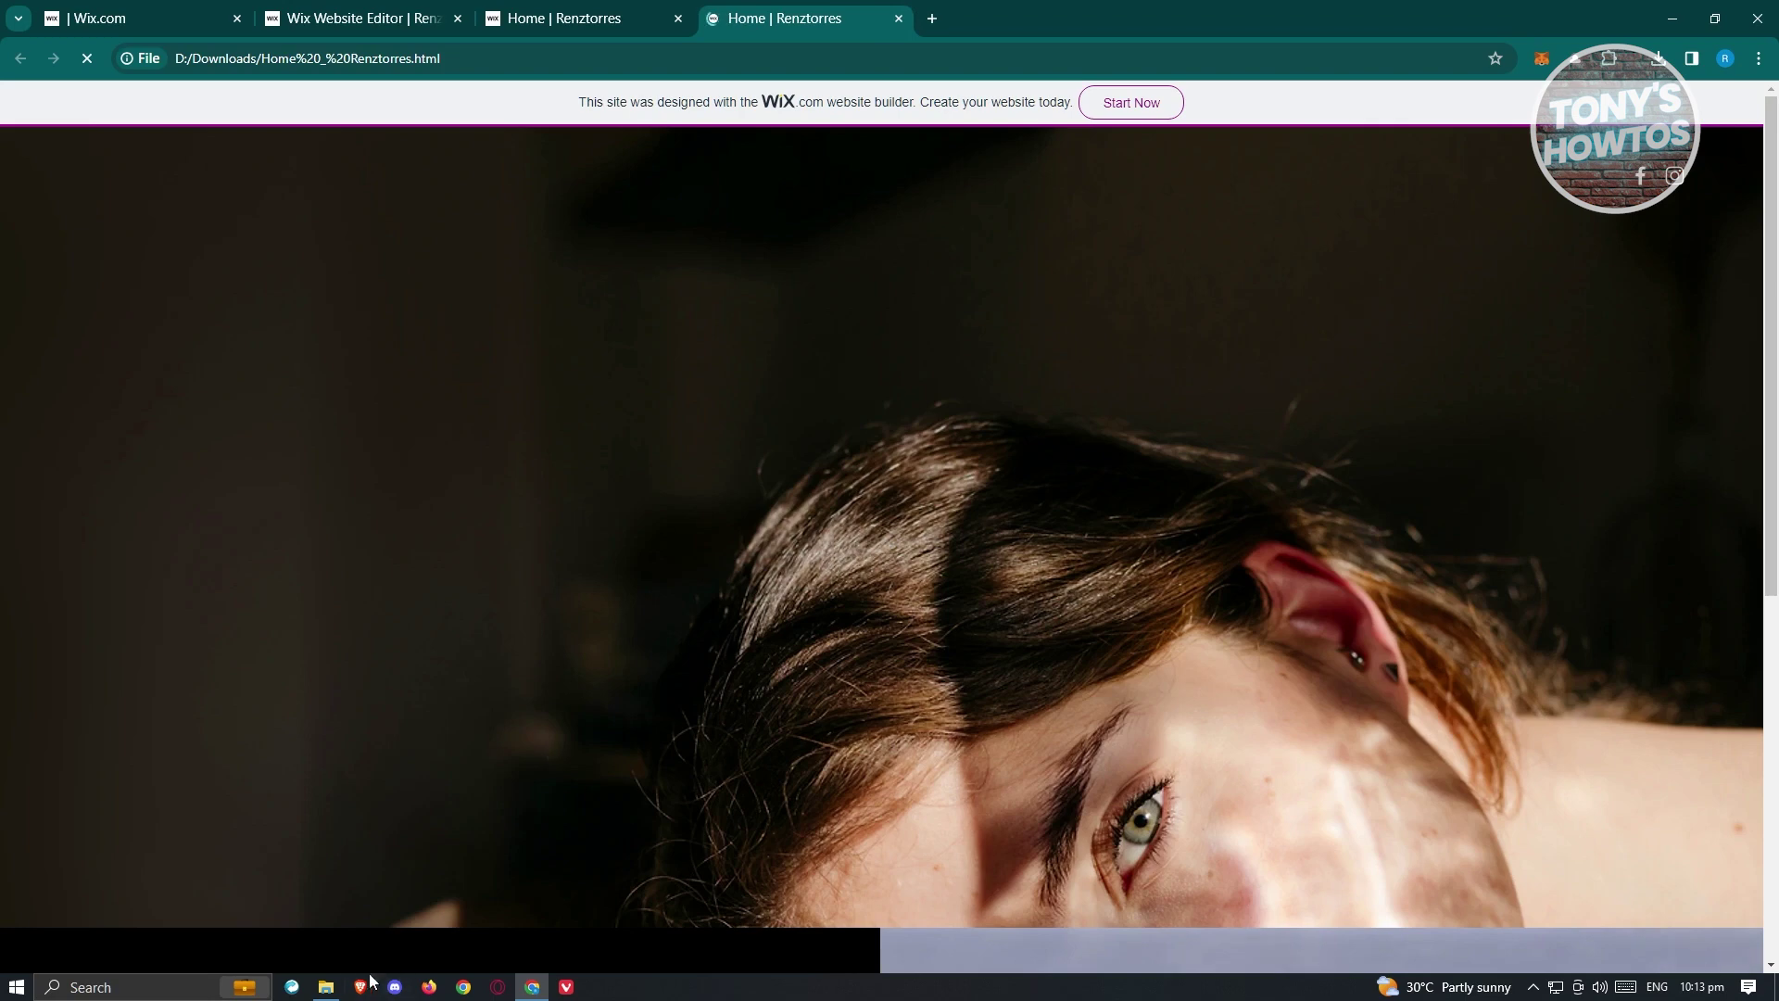
Open Home _ Renztorres.html in Notepad via Open with from the Downloads folder.
left_click(325, 987)
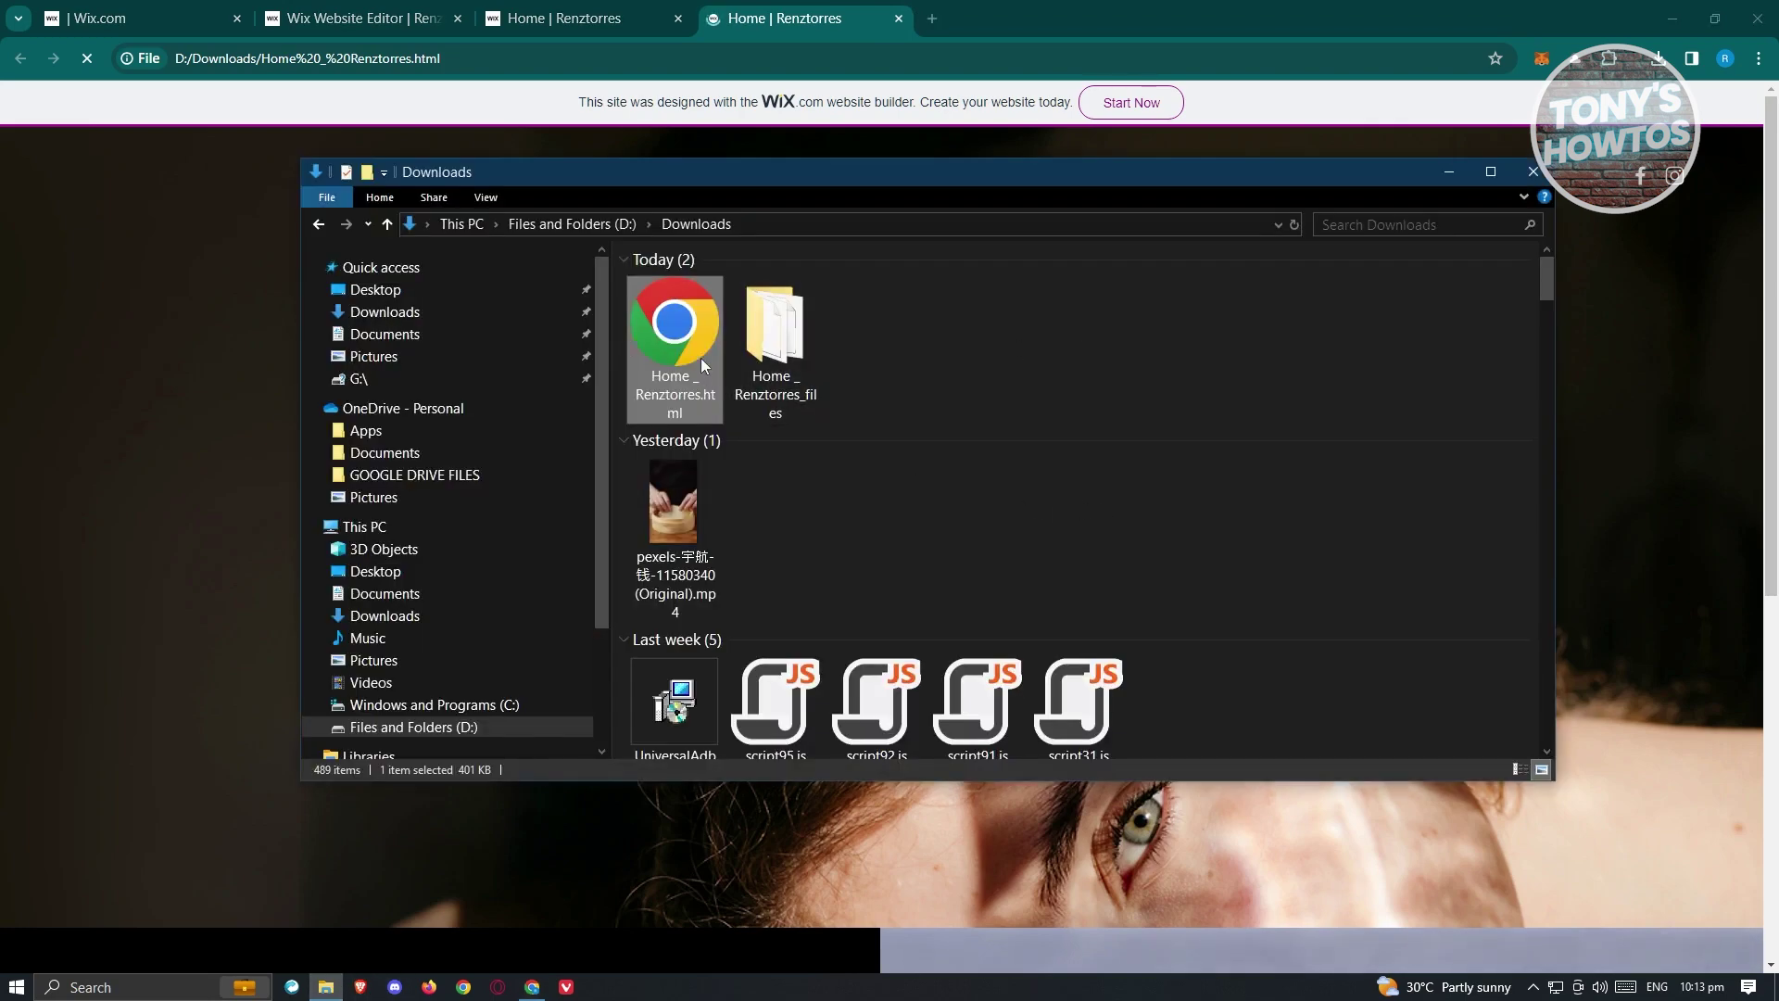
right_click(671, 341)
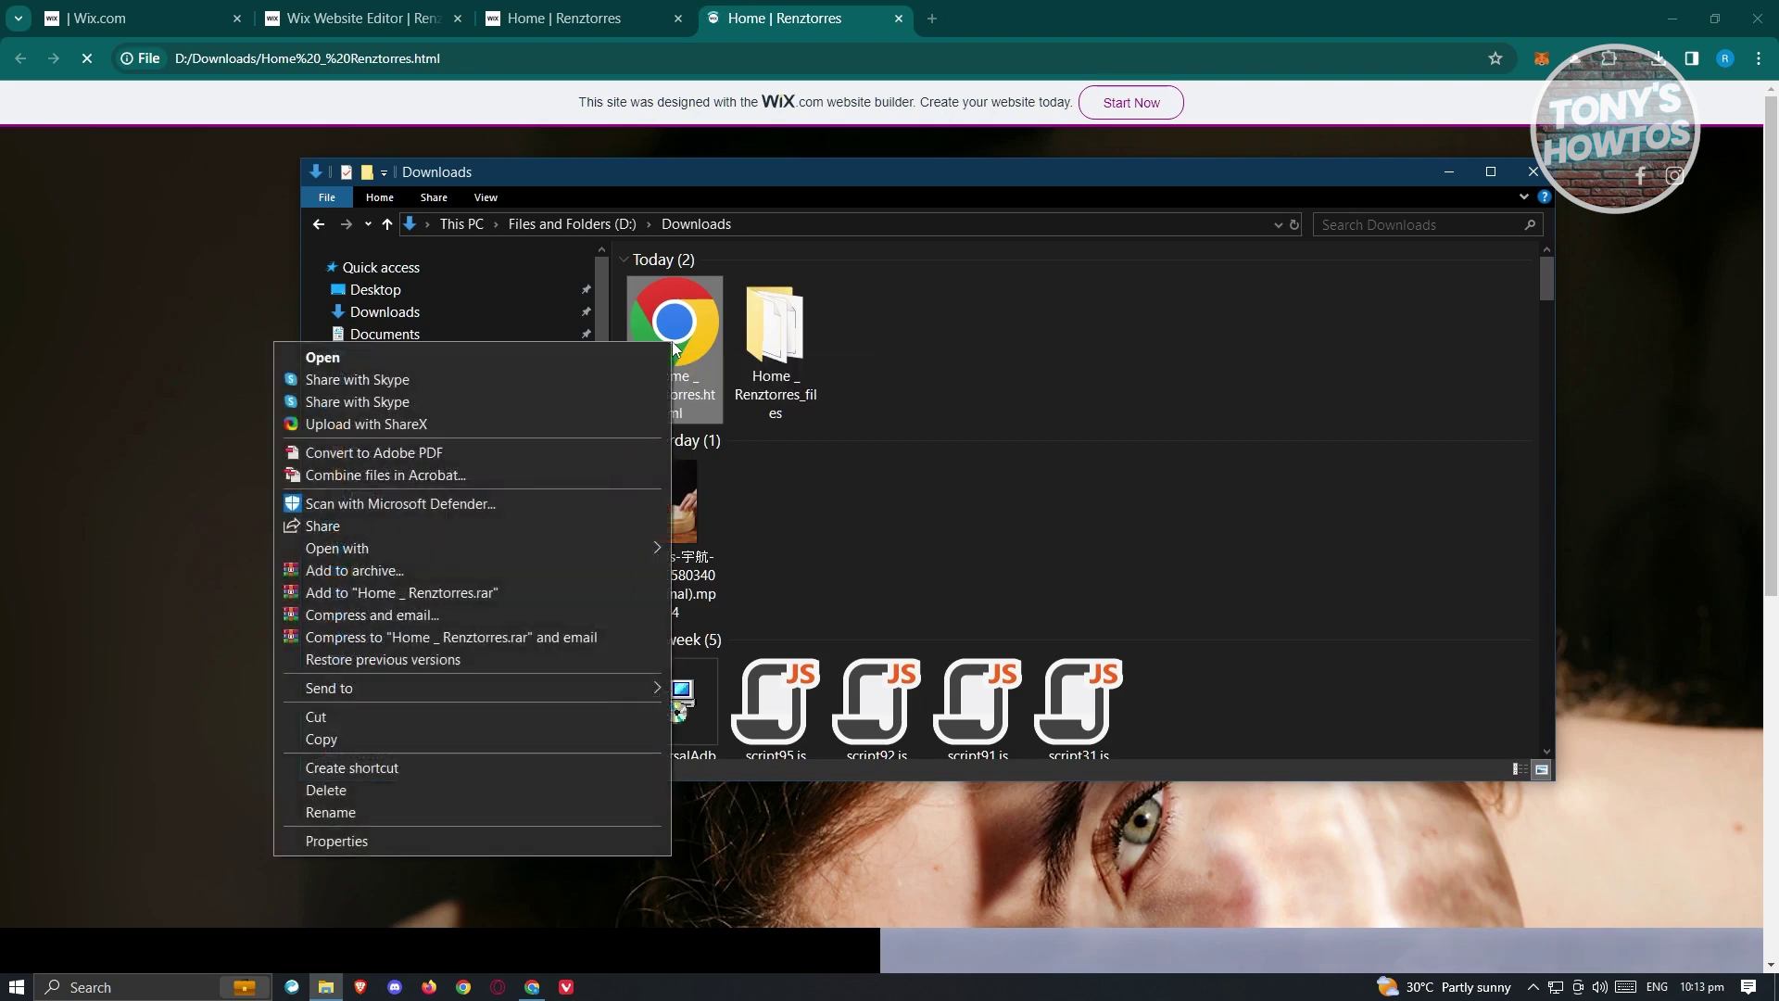
mouse_move(484, 547)
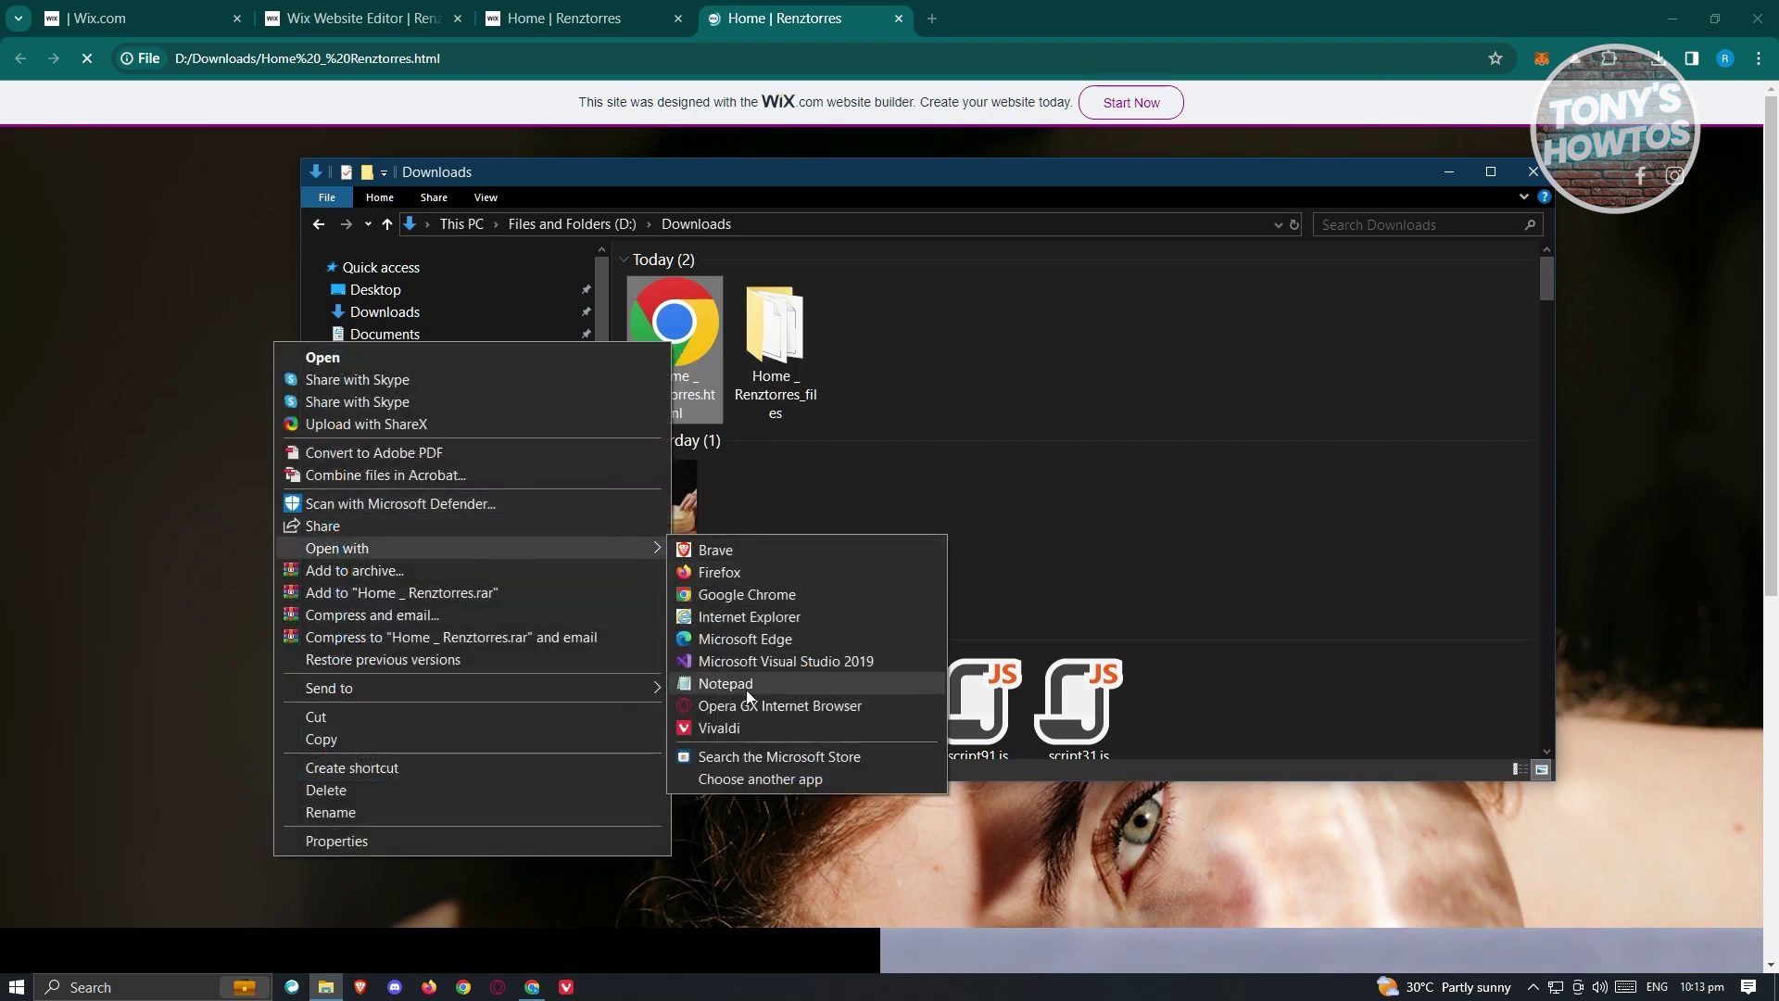
left_click(743, 686)
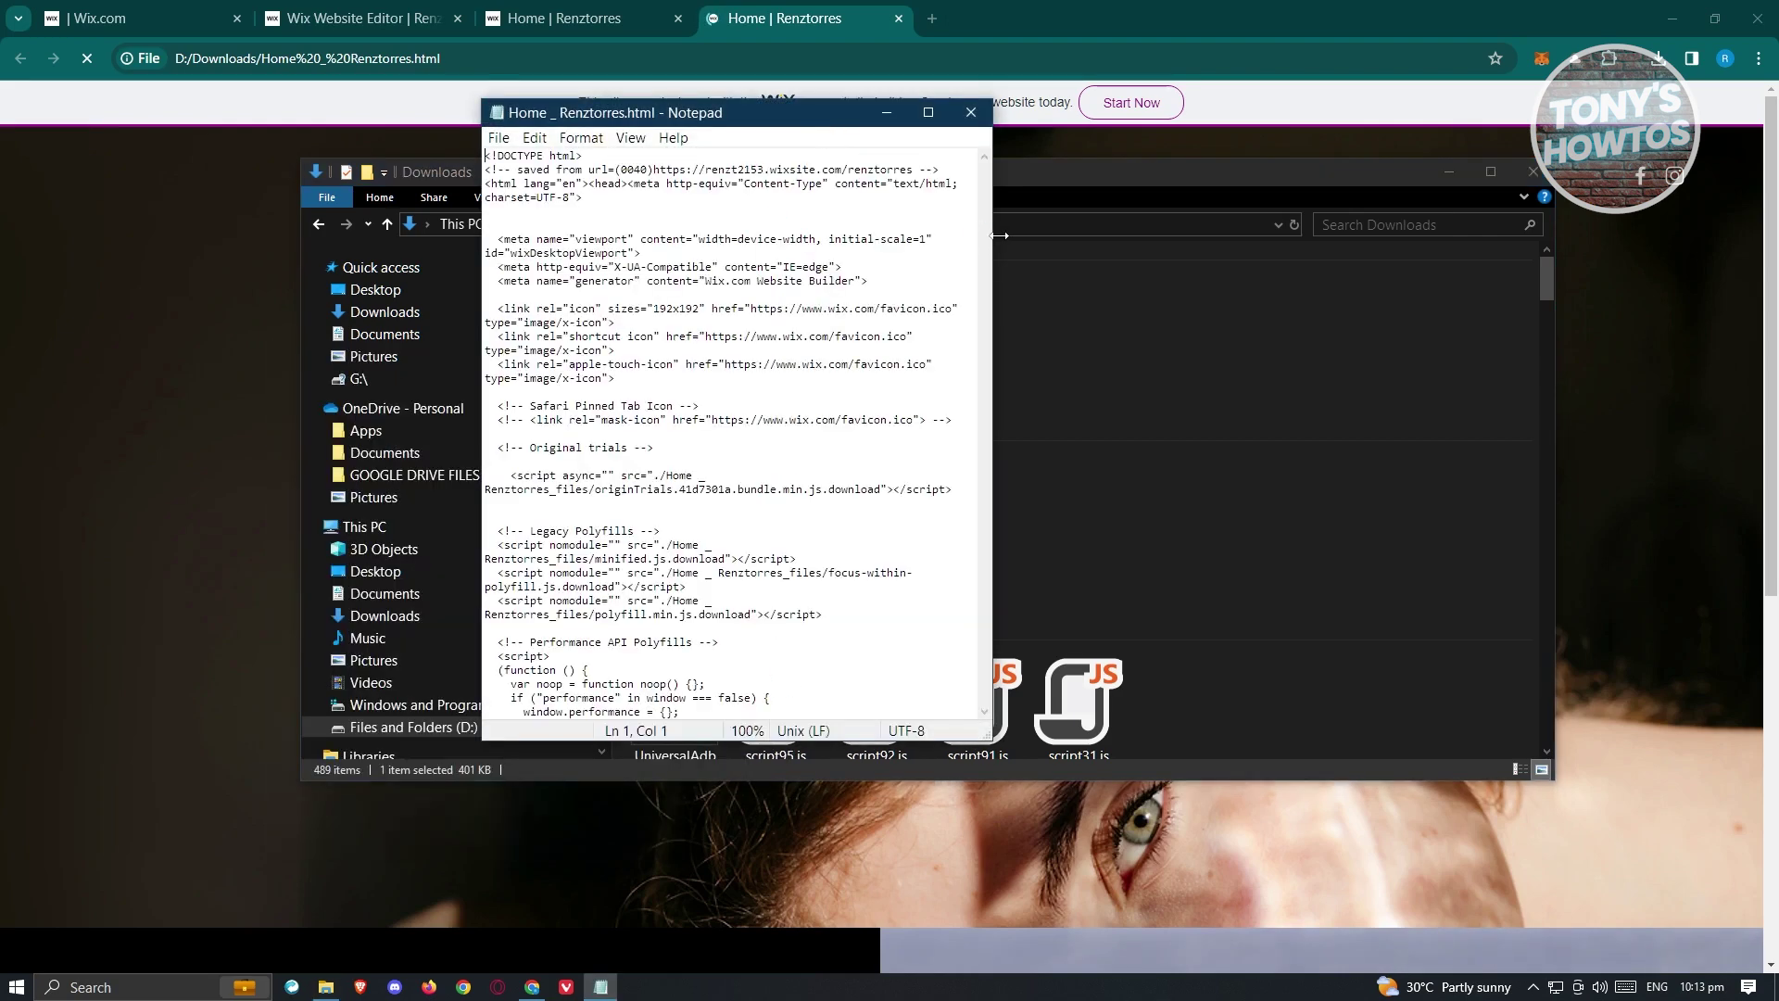
Scroll through the page's raw HTML, scripts and CSS, then close Notepad.
left_click(675, 199)
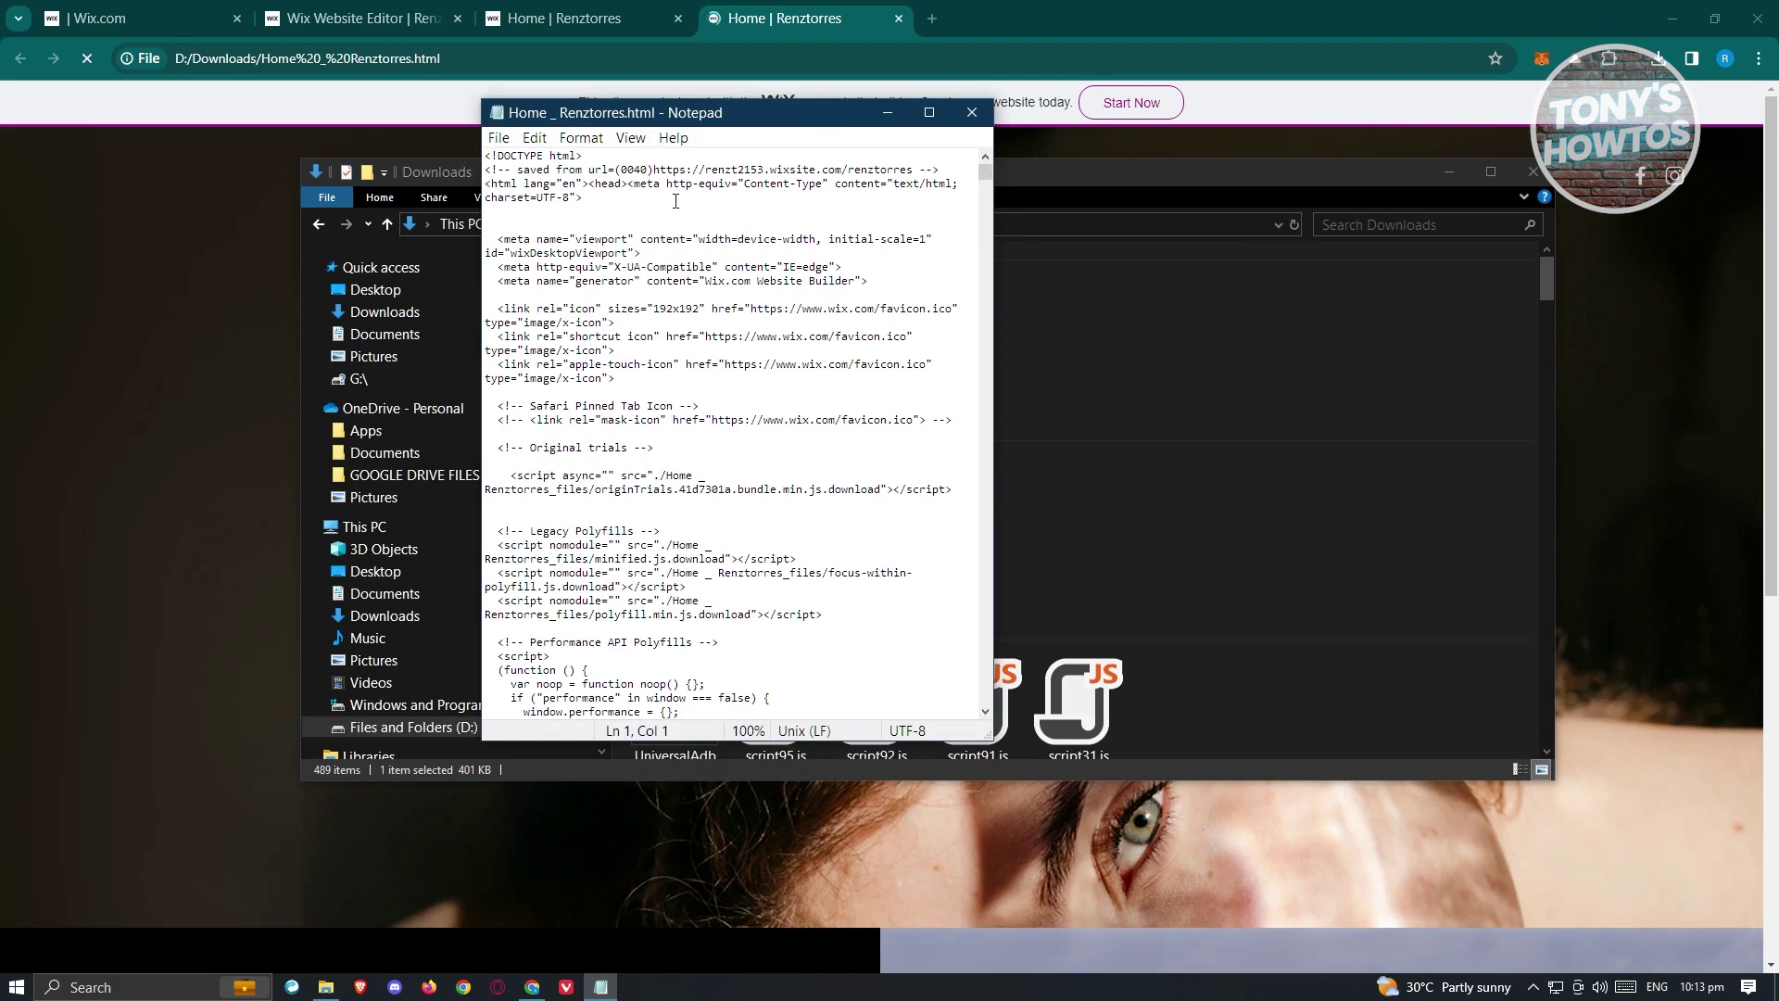
scroll(714, 519, "down", 4)
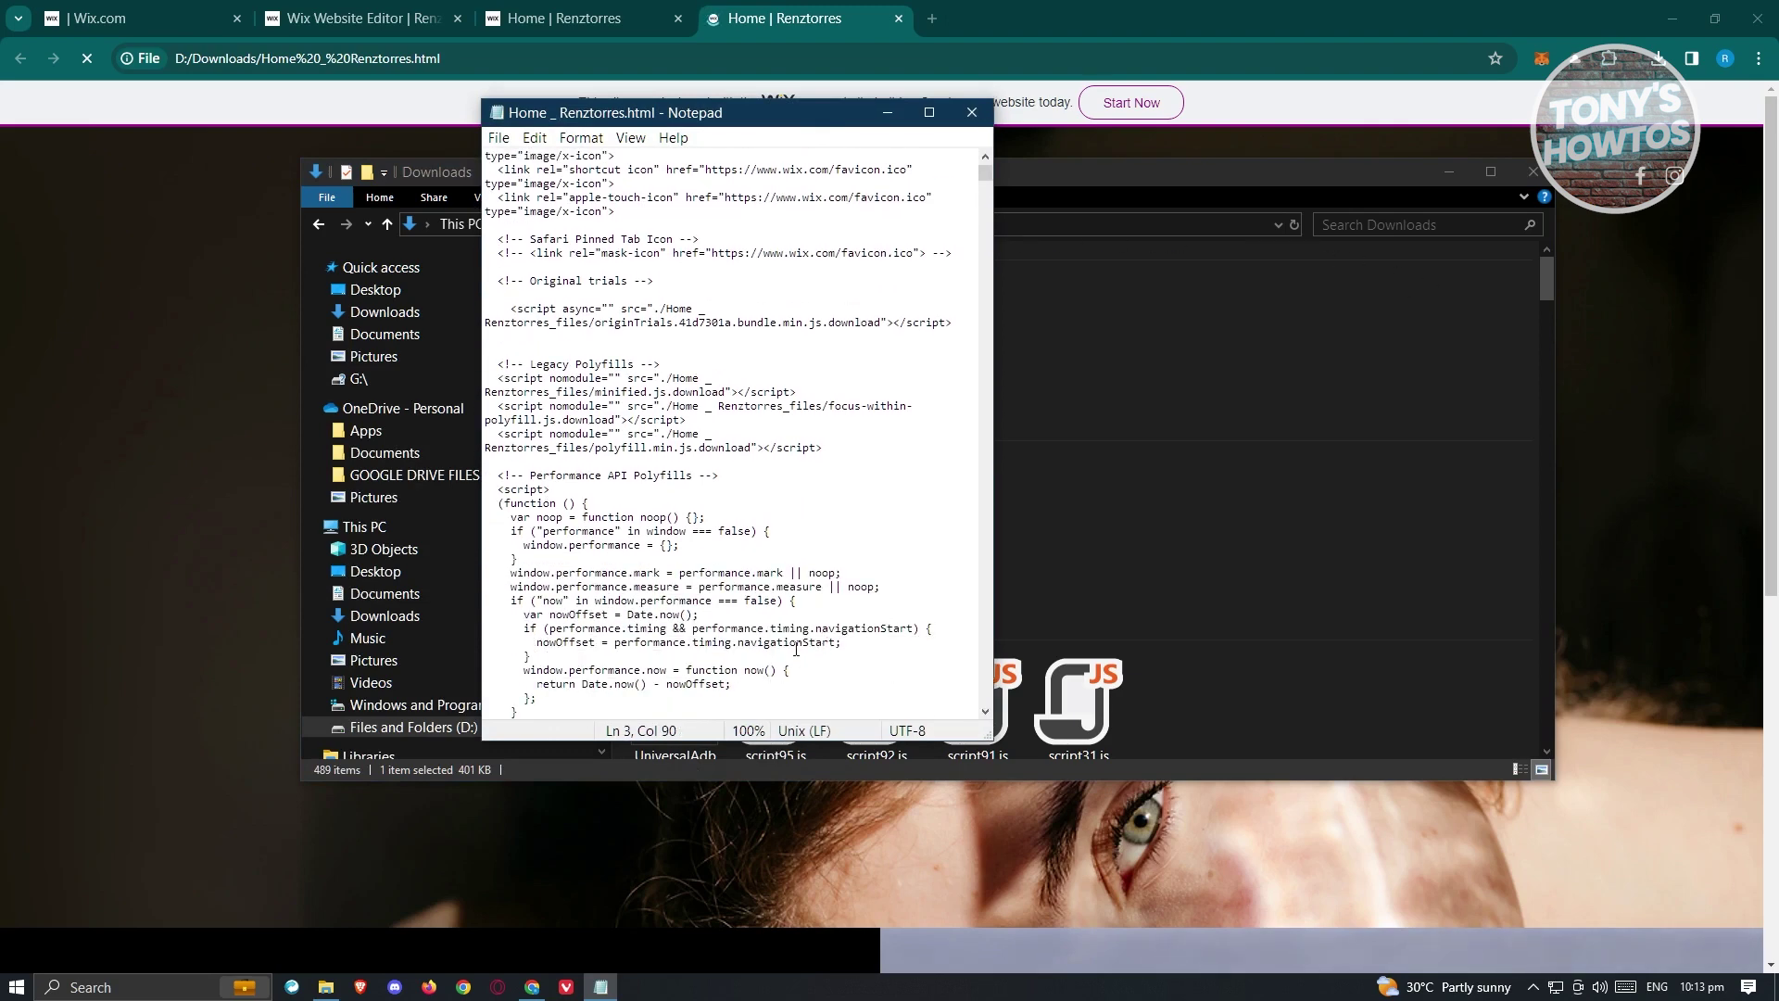
scroll(737, 579, "down", 5)
left_click(791, 485)
scroll(797, 463, "down", 20)
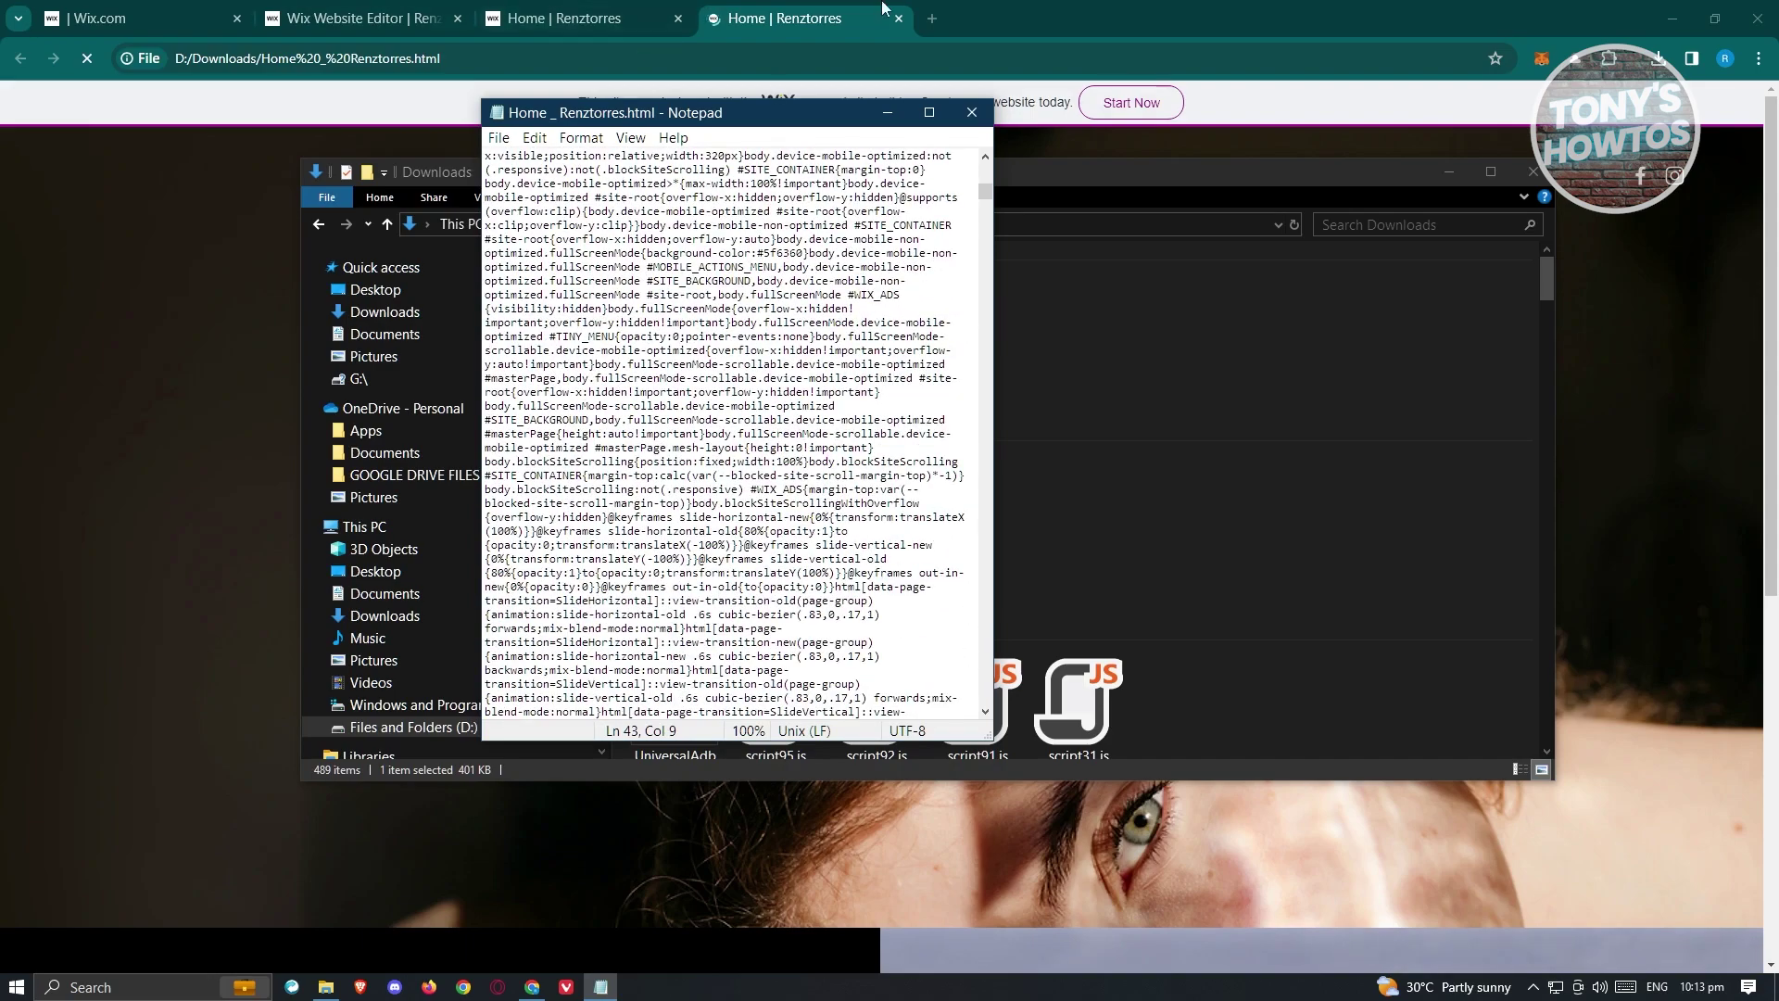
left_click(973, 113)
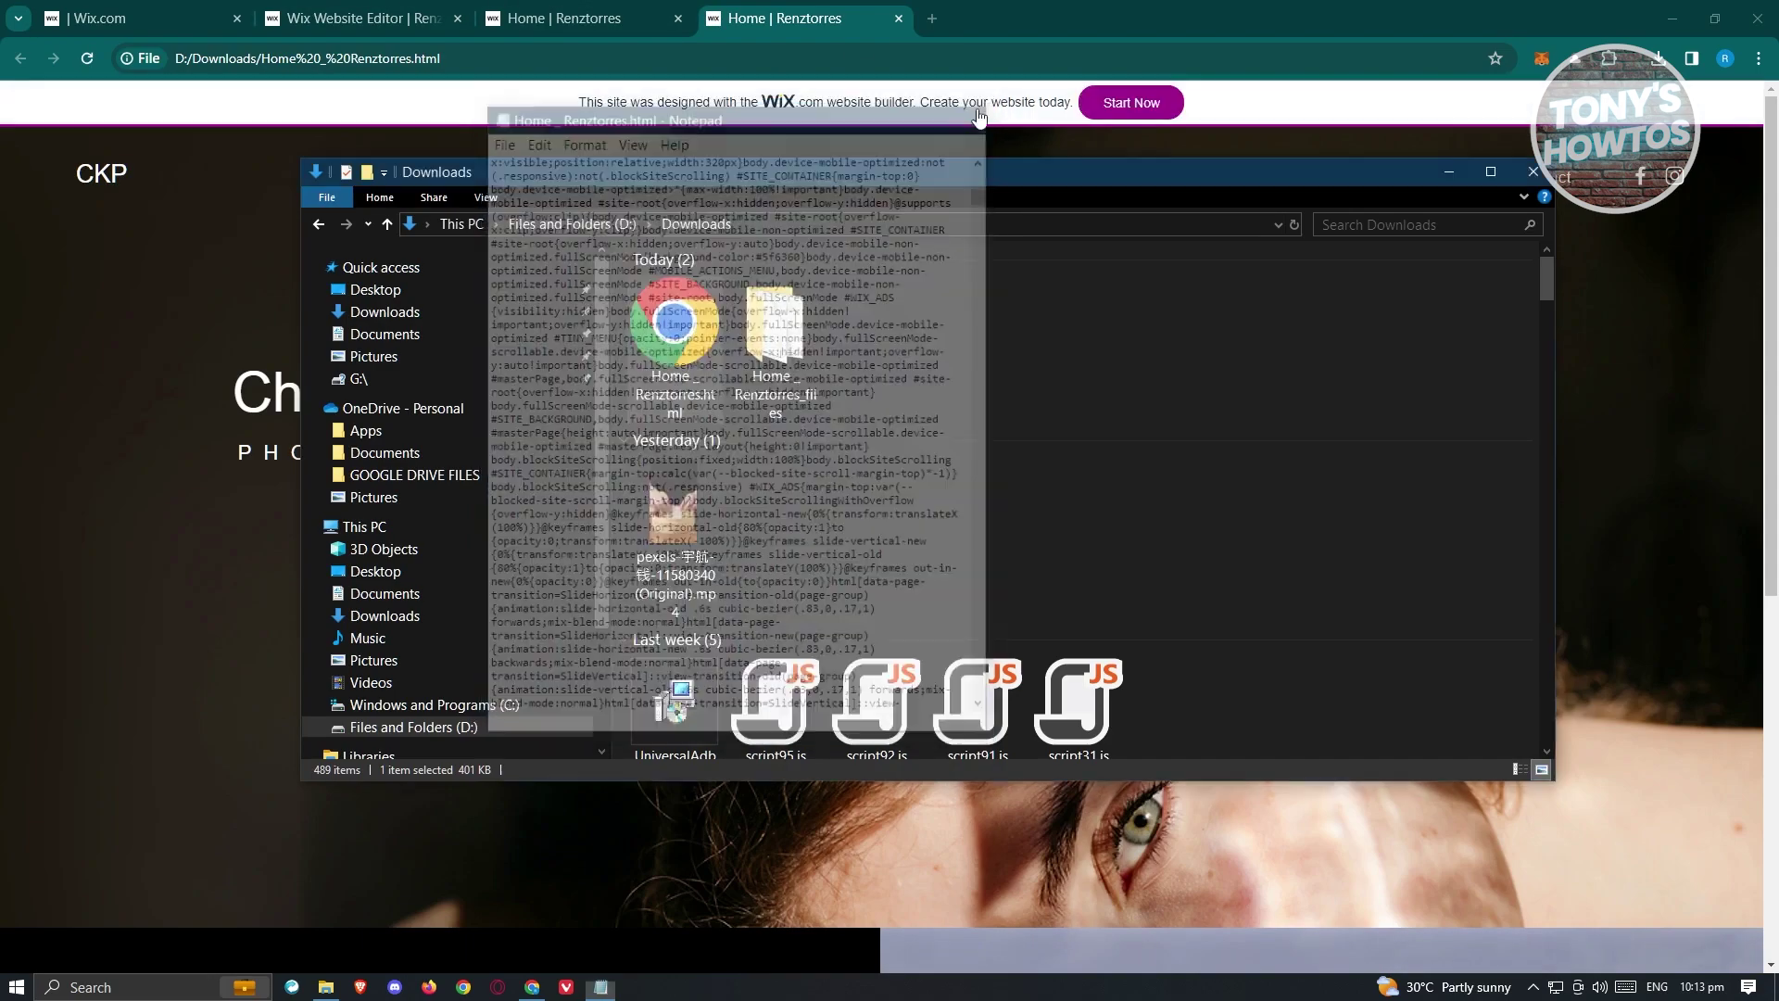